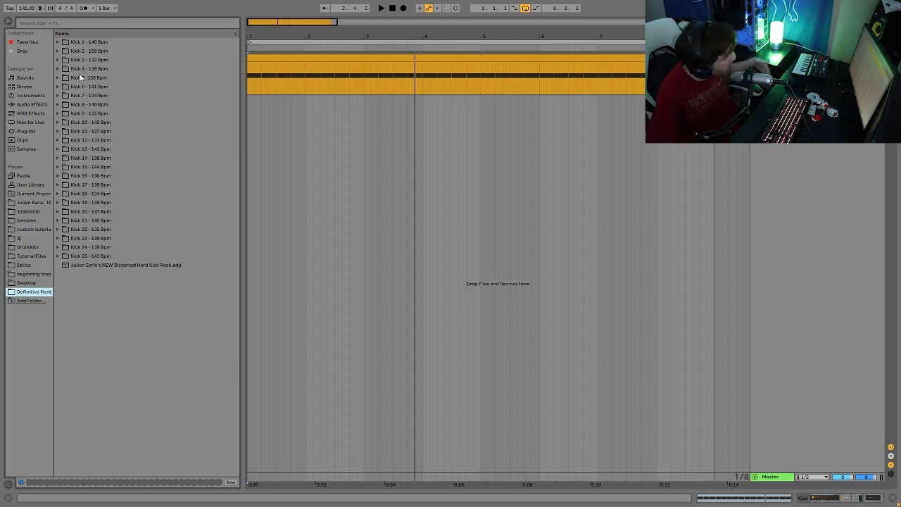
# - Audition the Kick 23, Kick 19 and Kick 18 samples from their folders in the browser
pyautogui.click(58, 238)
pyautogui.click(97, 301)
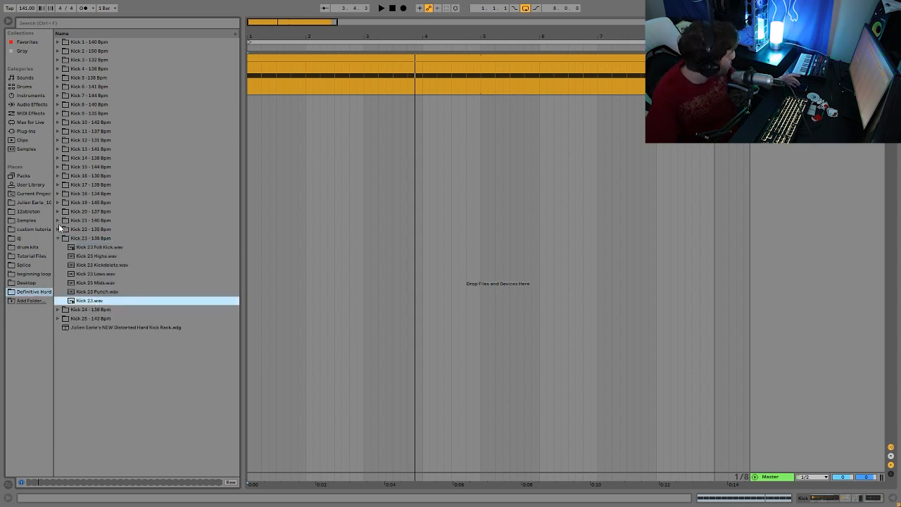
pyautogui.click(58, 203)
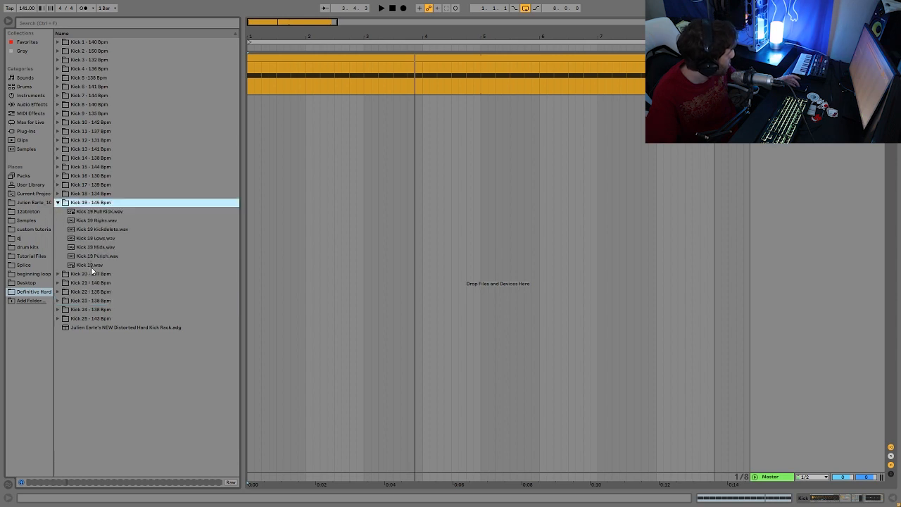
pyautogui.click(91, 266)
pyautogui.click(58, 193)
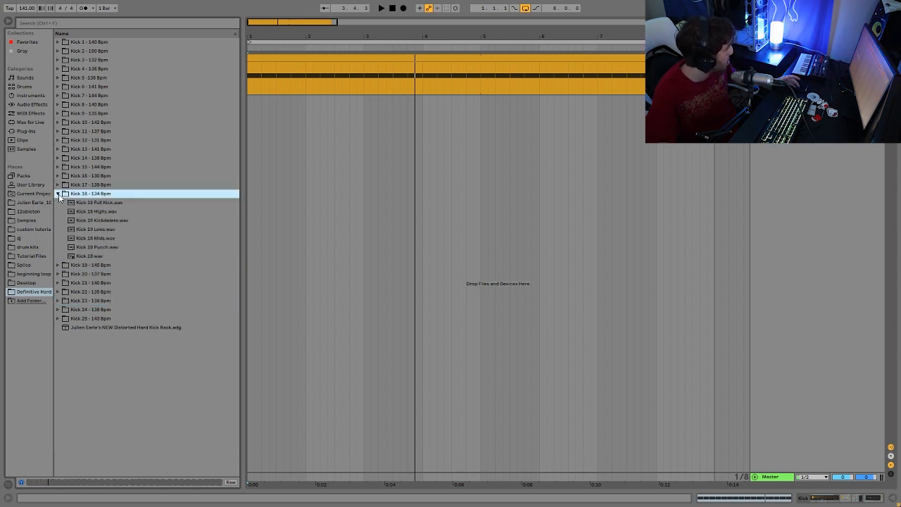
pyautogui.click(83, 256)
# - Audition the Kick 17, Kick 15 and Kick 14 samples from their folders, and collapse the Kick 14 folder
pyautogui.click(59, 185)
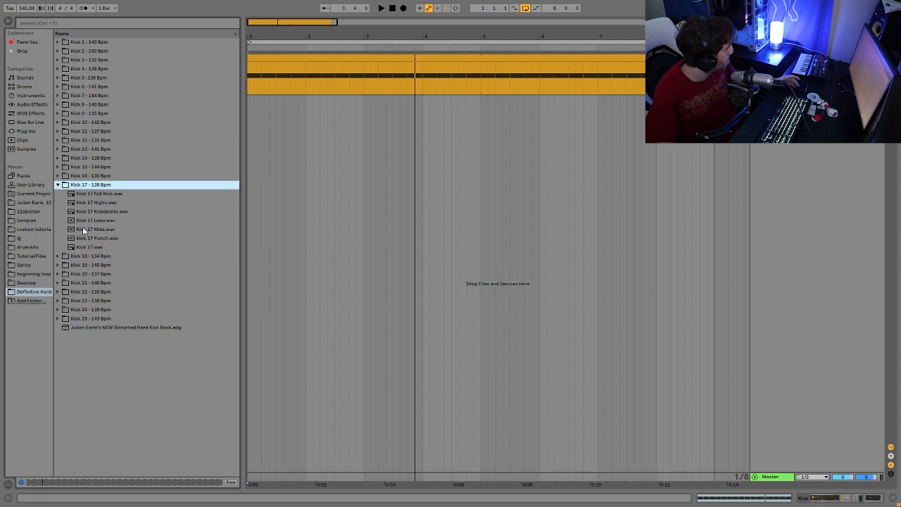
pyautogui.click(88, 247)
pyautogui.click(56, 167)
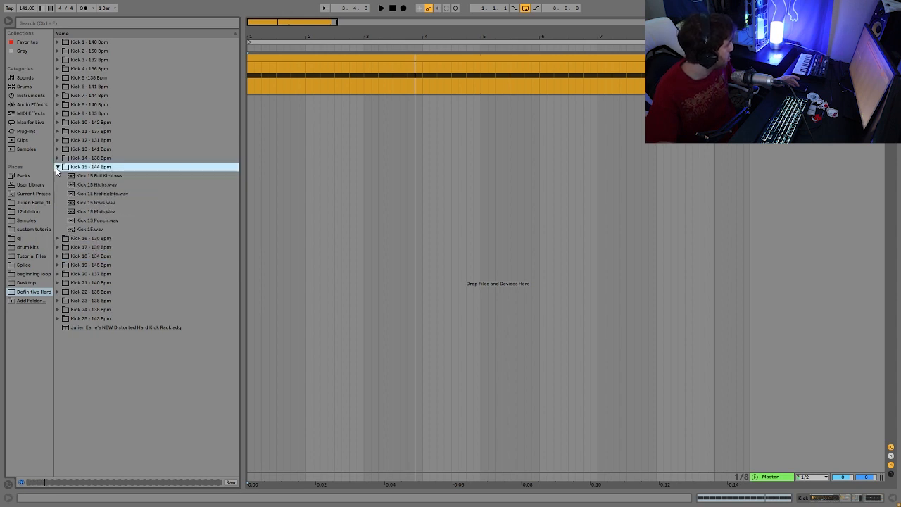
pyautogui.click(82, 230)
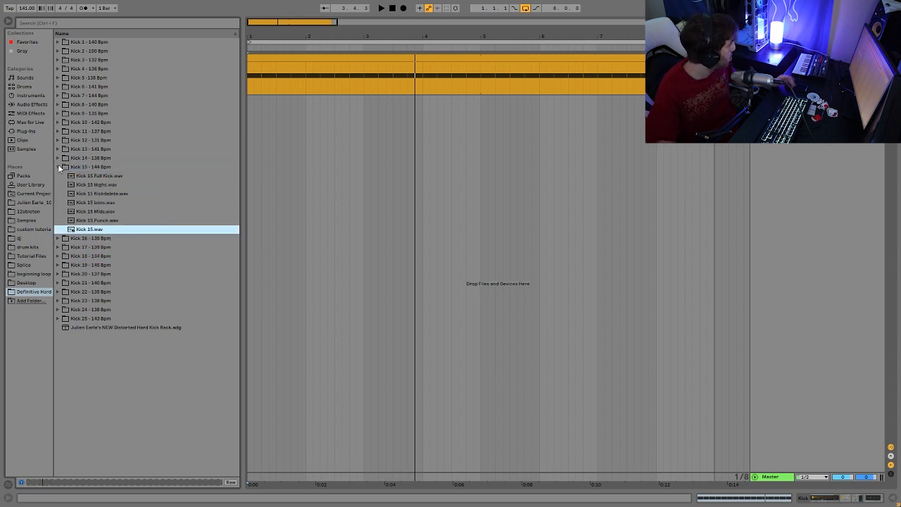
pyautogui.click(645, 398)
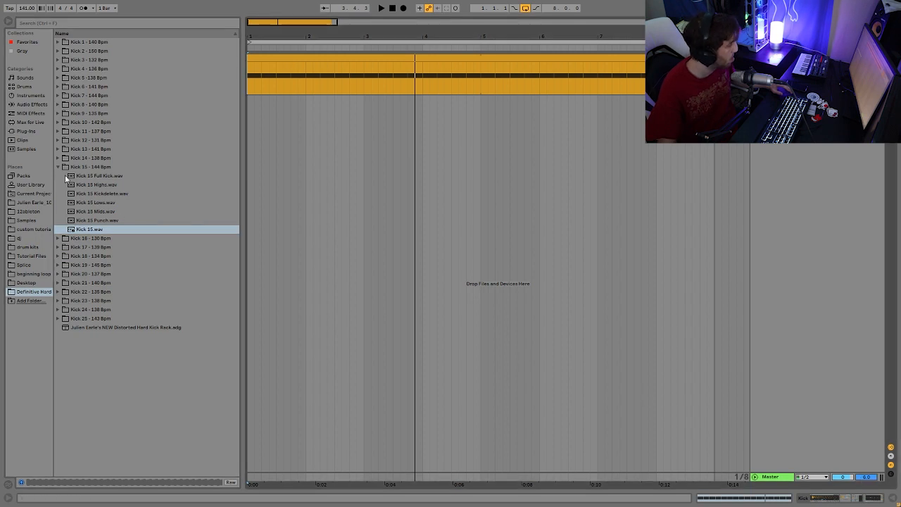
pyautogui.click(58, 159)
pyautogui.click(87, 221)
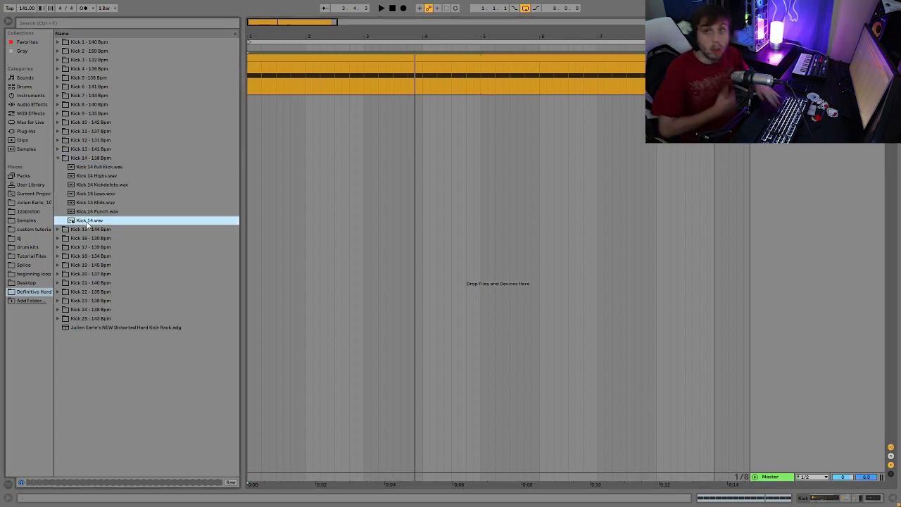
pyautogui.click(58, 158)
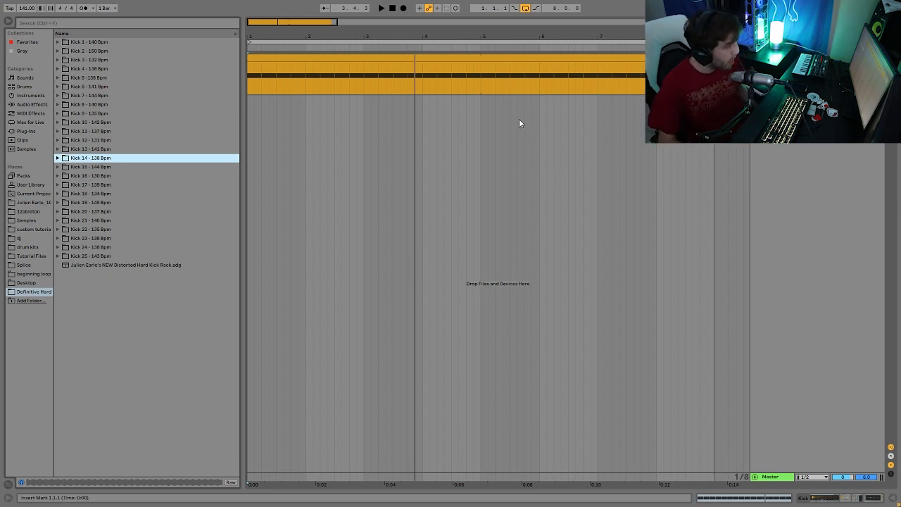
# - Place the insert marker at 1.1.1 and point out the NEW Distorted Hard Kick Rack preset in the browser
pyautogui.click(261, 160)
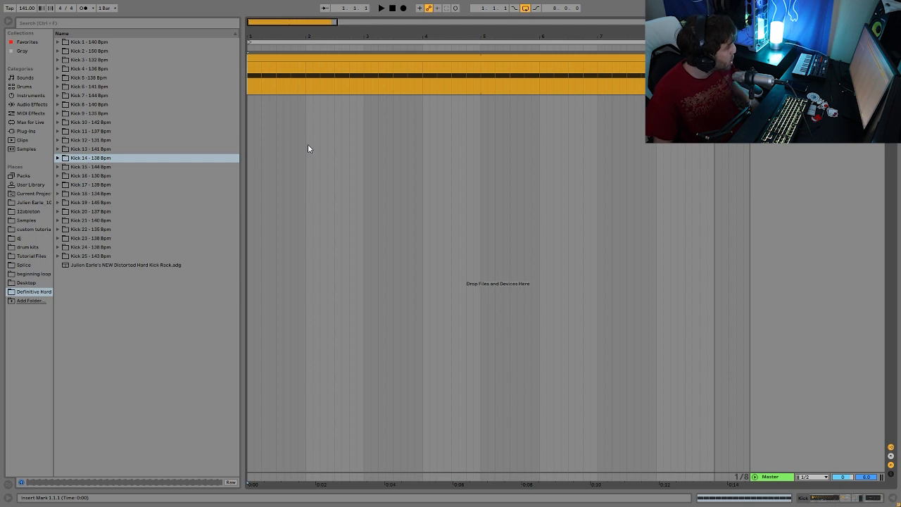
pyautogui.click(163, 264)
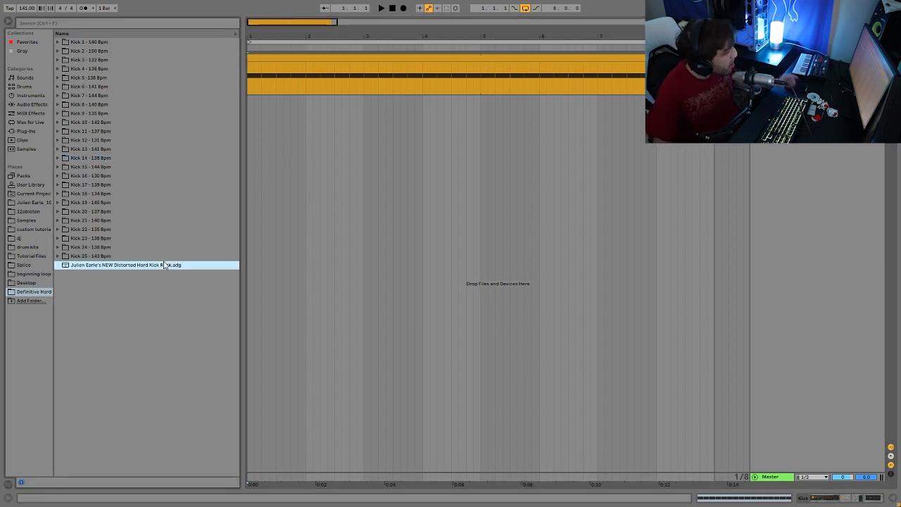
pyautogui.click(131, 159)
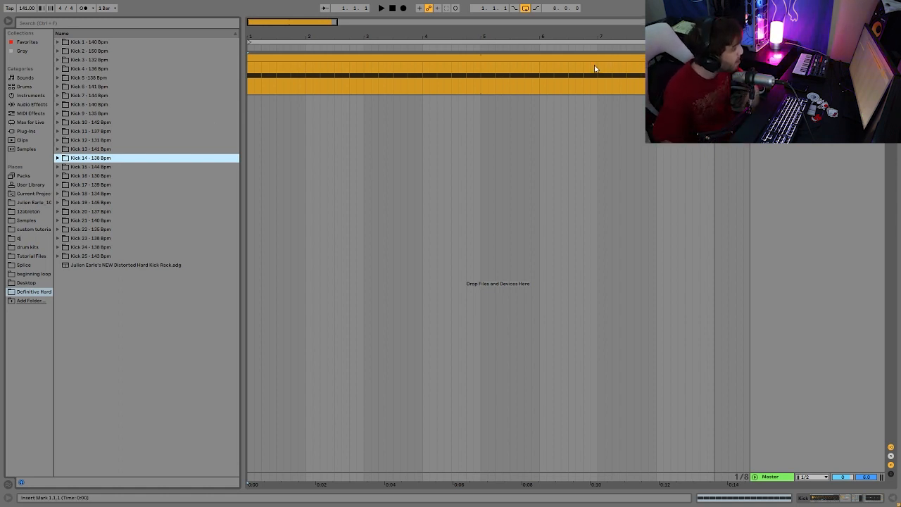
# - Show the Kick track's device chain and play its eight-bar clip with the full processing
pyautogui.doubleClick(772, 58)
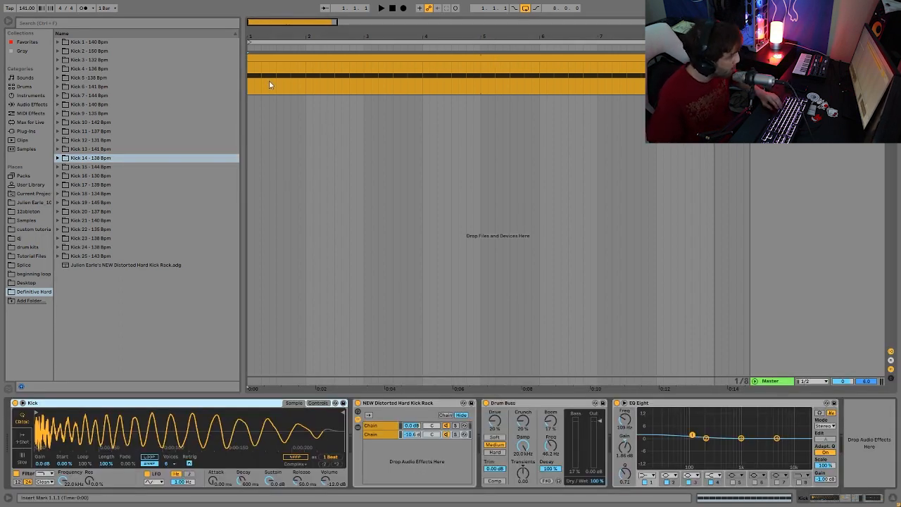
pyautogui.click(284, 57)
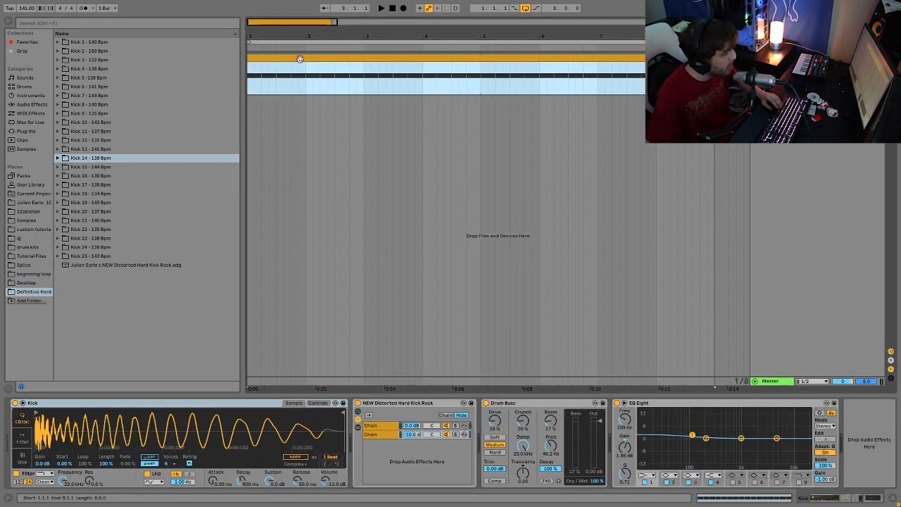
pyautogui.press('space')
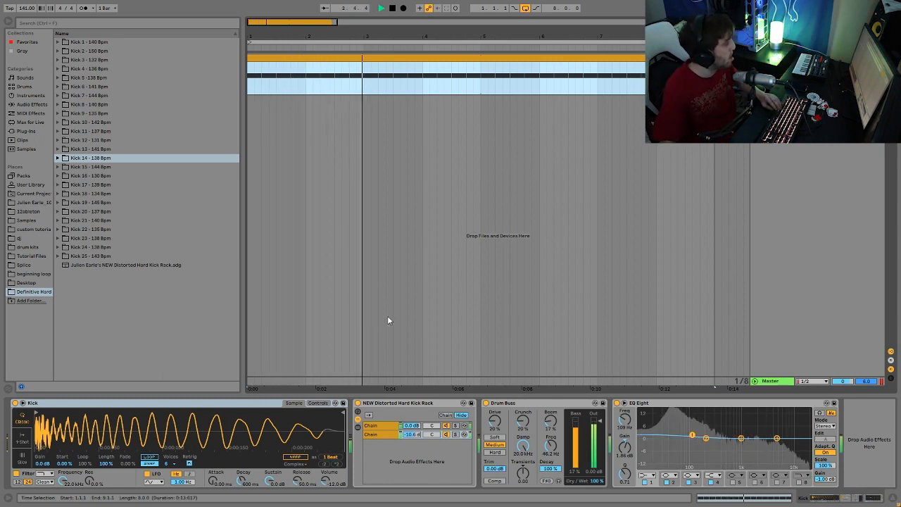
pyautogui.press('space')
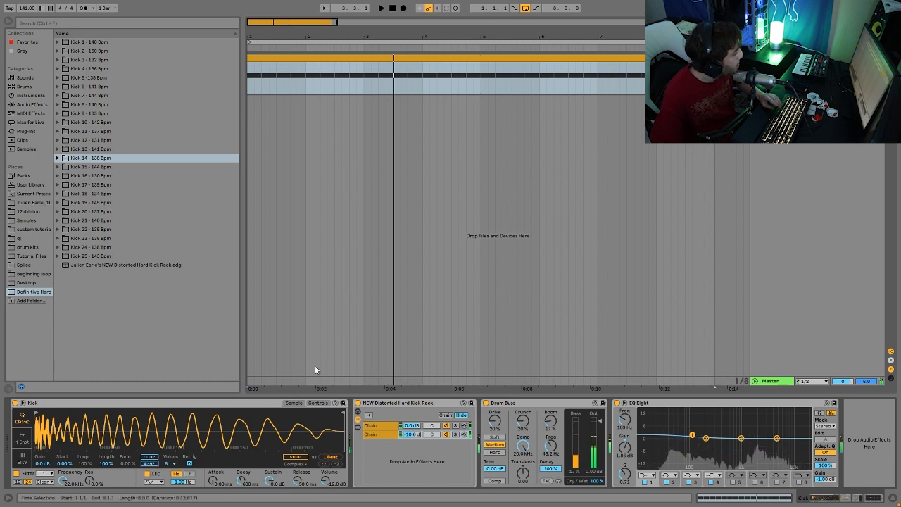
# - Bypass the Drum Buss, EQ Eight and NEW Distorted Hard Kick Rack, and play the dry kick
pyautogui.click(486, 403)
pyautogui.click(617, 403)
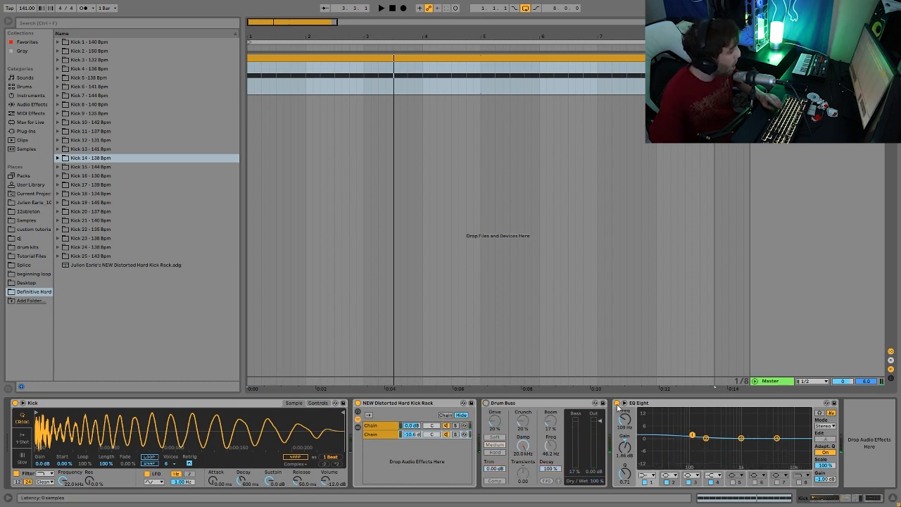
pyautogui.click(357, 402)
pyautogui.press('space')
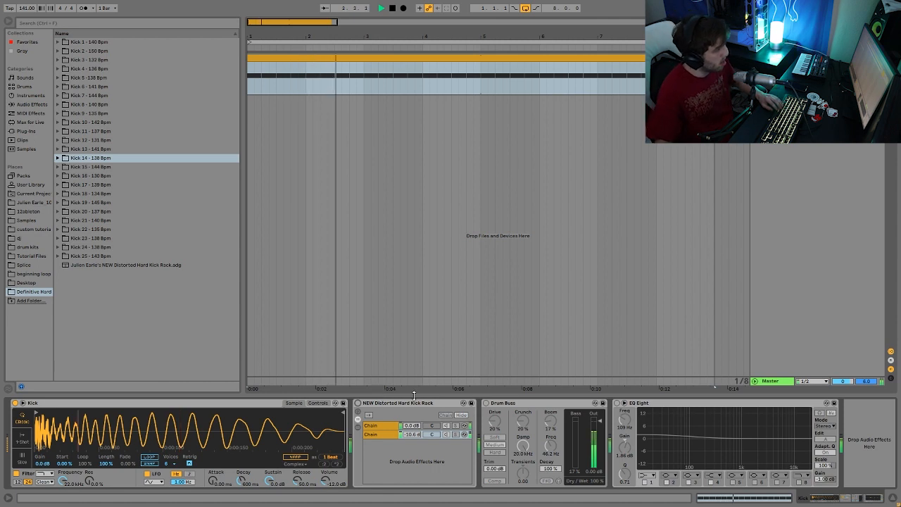
pyautogui.press('space')
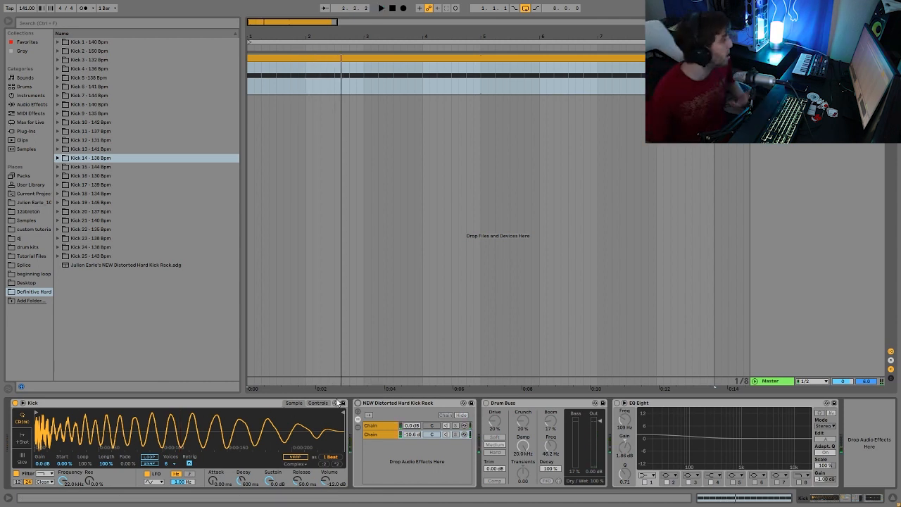
# - Audition the Kick 14 and Kick 15 Punch samples, and play the dry kick again for comparison
pyautogui.click(57, 159)
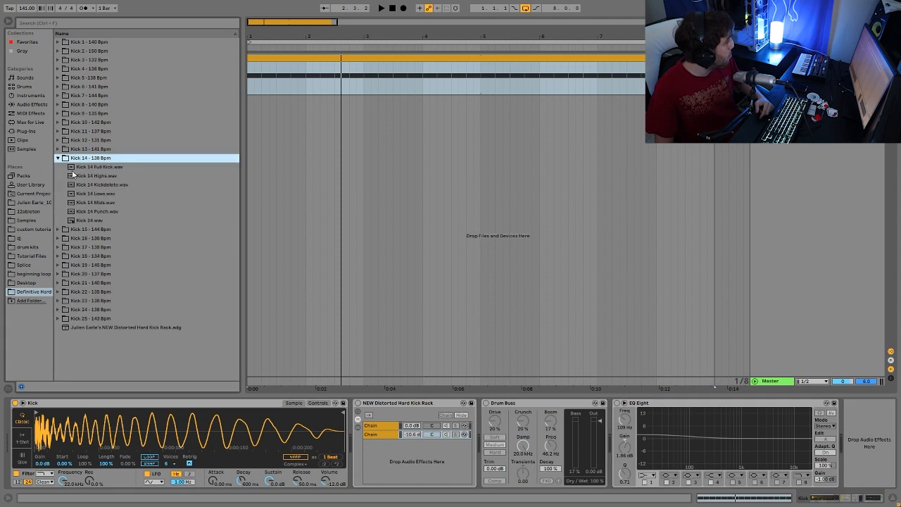
pyautogui.click(103, 209)
pyautogui.click(83, 229)
pyautogui.click(89, 221)
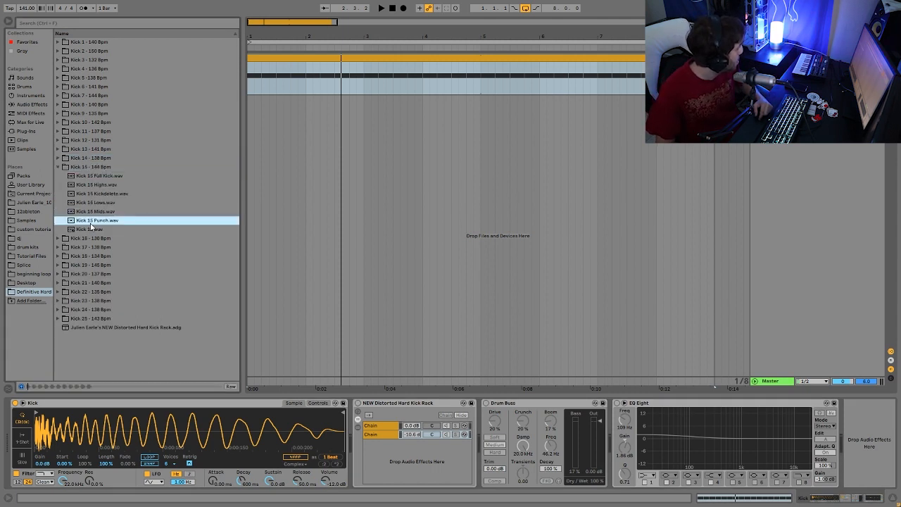
pyautogui.click(74, 169)
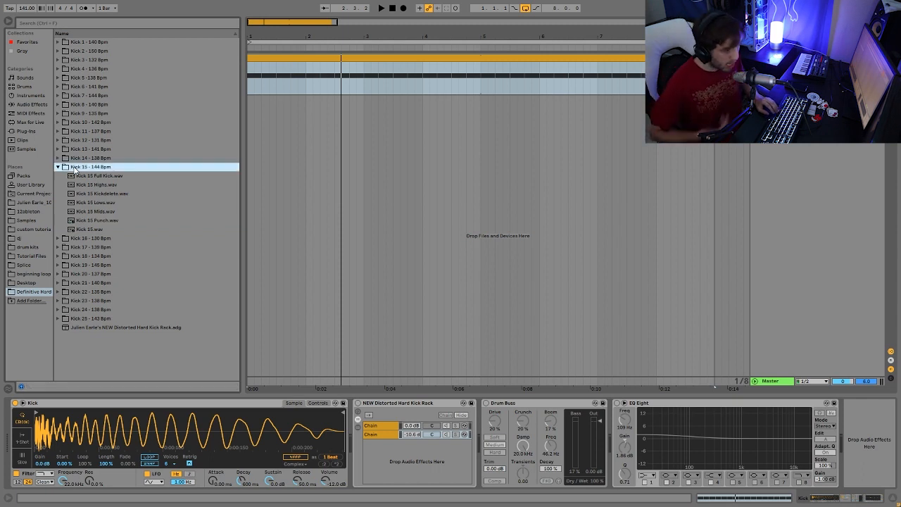
pyautogui.press('space')
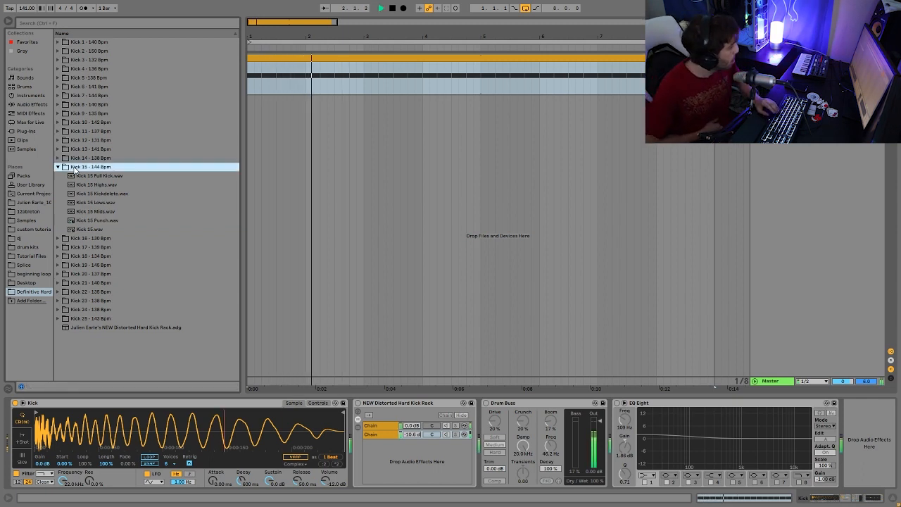
pyautogui.press('space')
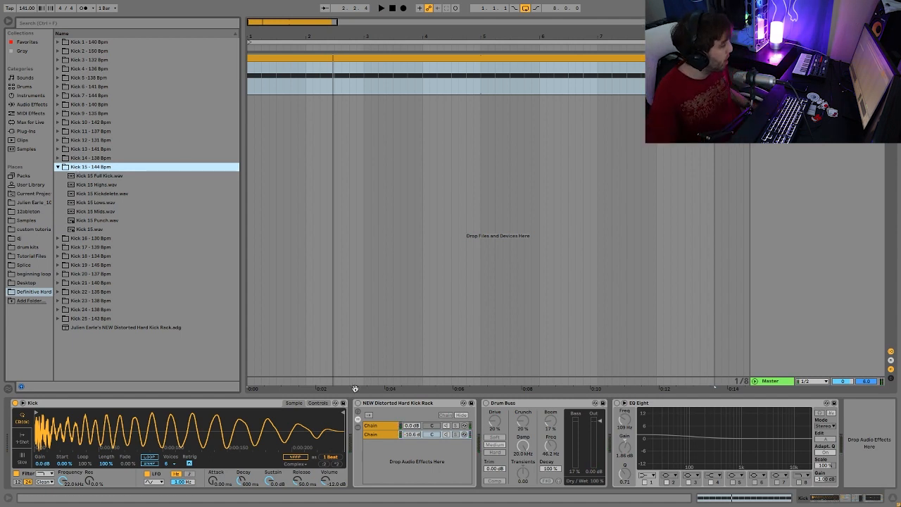
# - Re-enable the NEW Distorted Hard Kick Rack, Drum Buss and EQ Eight on the kick
pyautogui.click(355, 413)
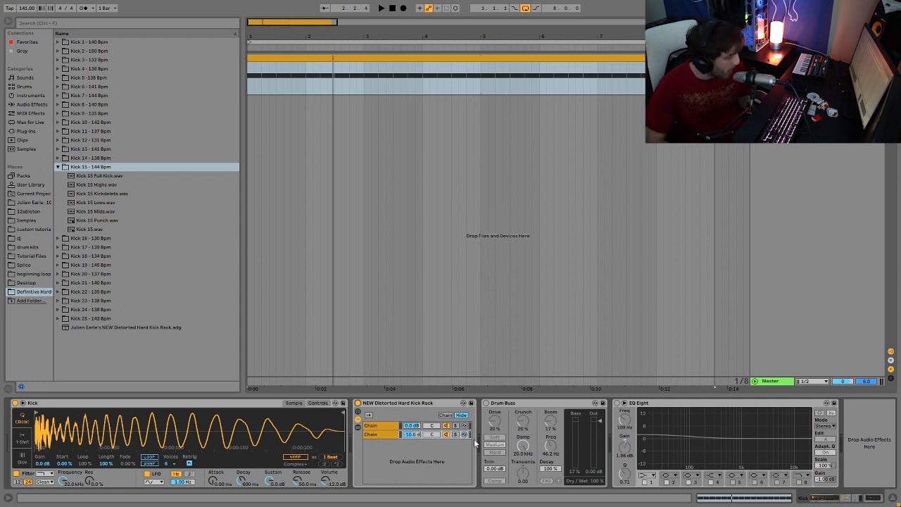
pyautogui.click(485, 403)
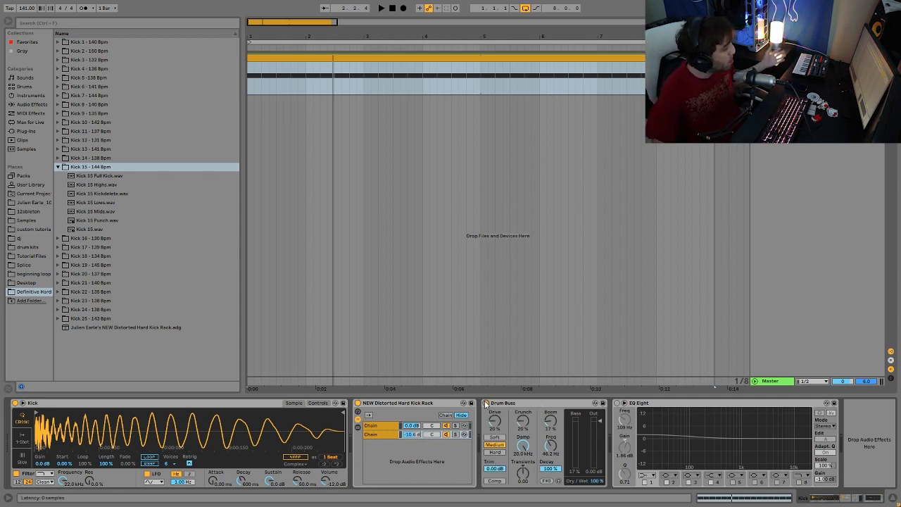
pyautogui.click(617, 404)
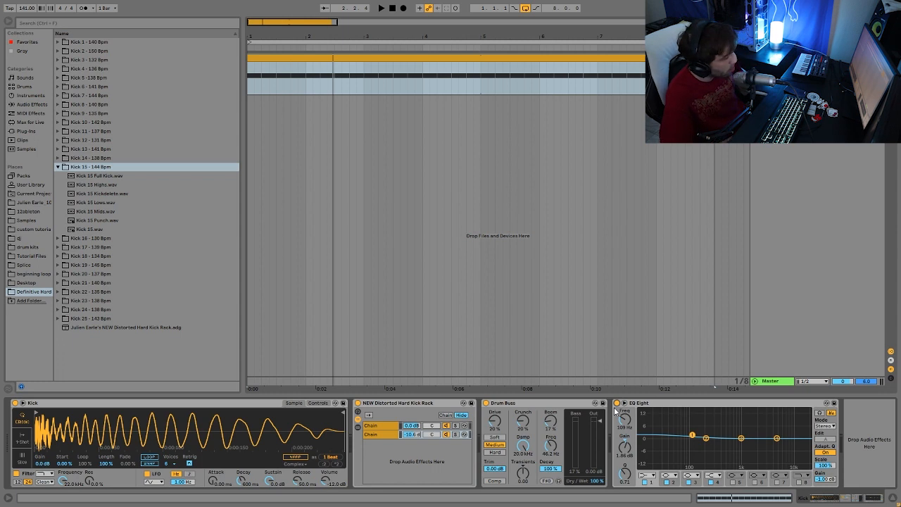
# - Display the devices of the second chain in the NEW Distorted Hard Kick Rack
pyautogui.click(551, 403)
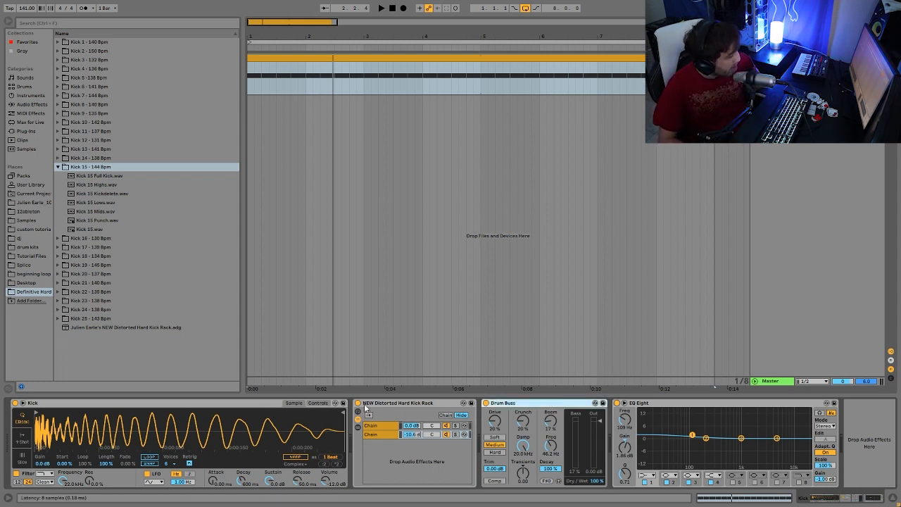
pyautogui.click(408, 406)
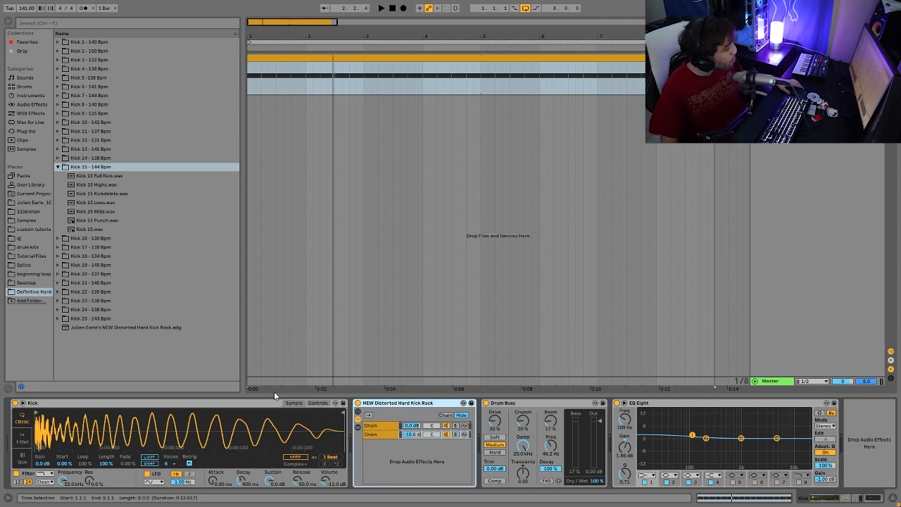
pyautogui.click(387, 435)
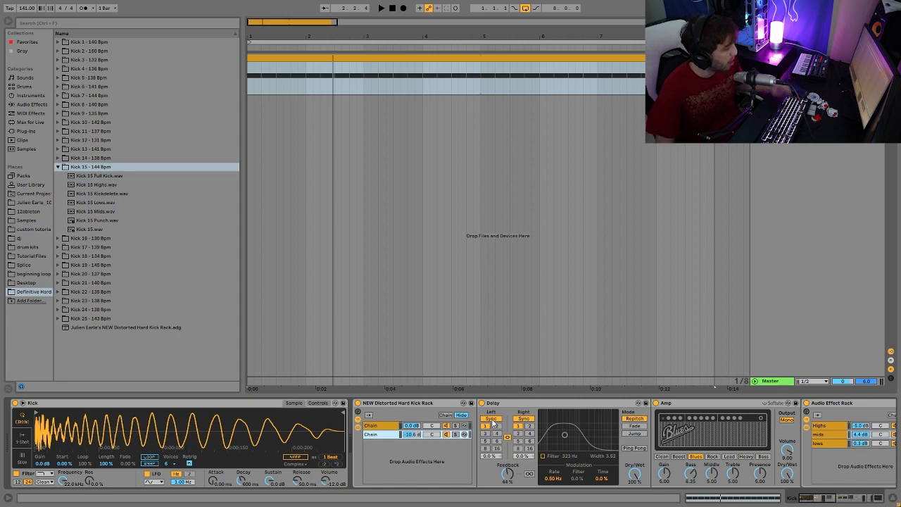
pyautogui.hscroll(8, 393, 441)
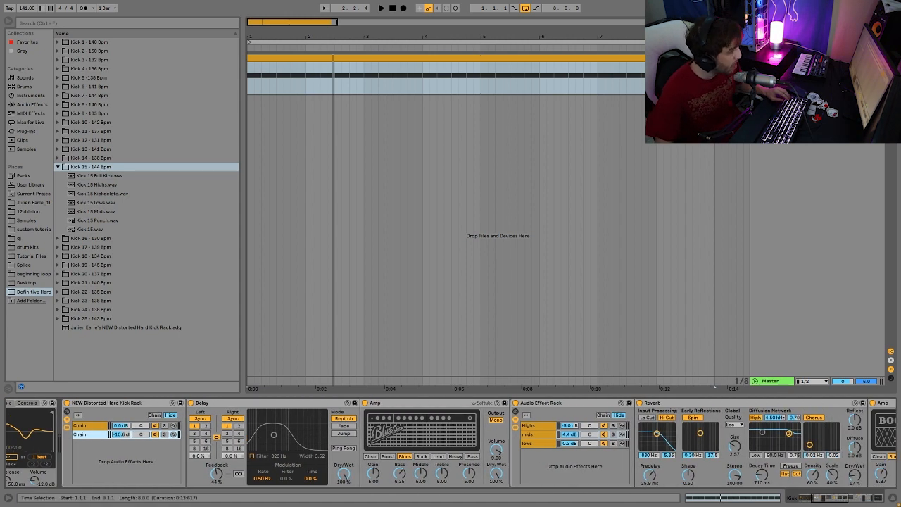
# - Hide the nested Audio Effect Rack's devices and chain list, and switch that rack off
pyautogui.click(515, 427)
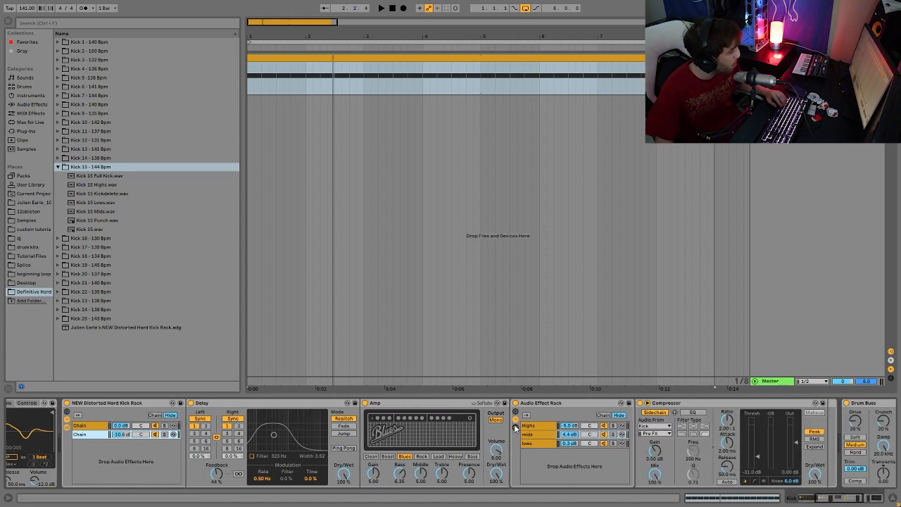
pyautogui.click(515, 420)
pyautogui.click(515, 404)
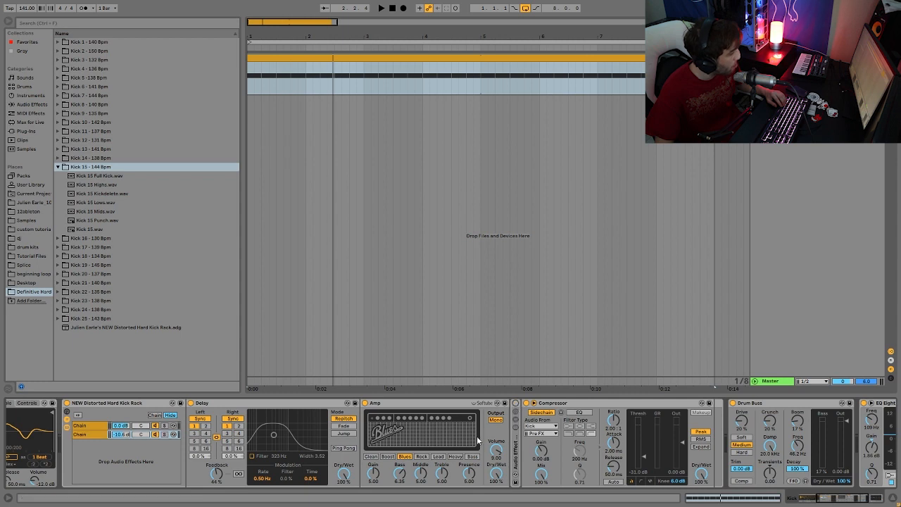
# - Bypass the Amp and the Compressor, and solo the second chain to hear its Delay alone
pyautogui.click(366, 404)
pyautogui.click(526, 404)
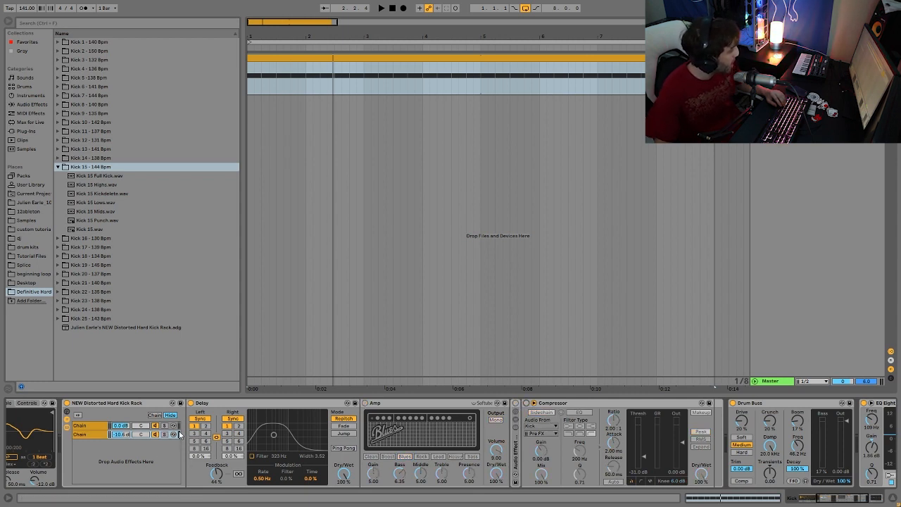
pyautogui.click(164, 434)
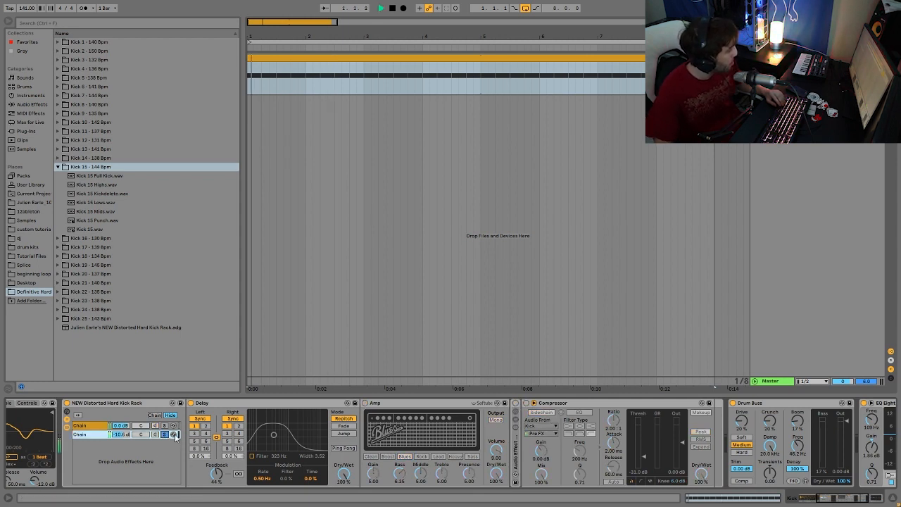
# - Re-enable the Amp and Compressor, insert an Auto Filter after the Amp, and play the soloed second chain
pyautogui.click(366, 403)
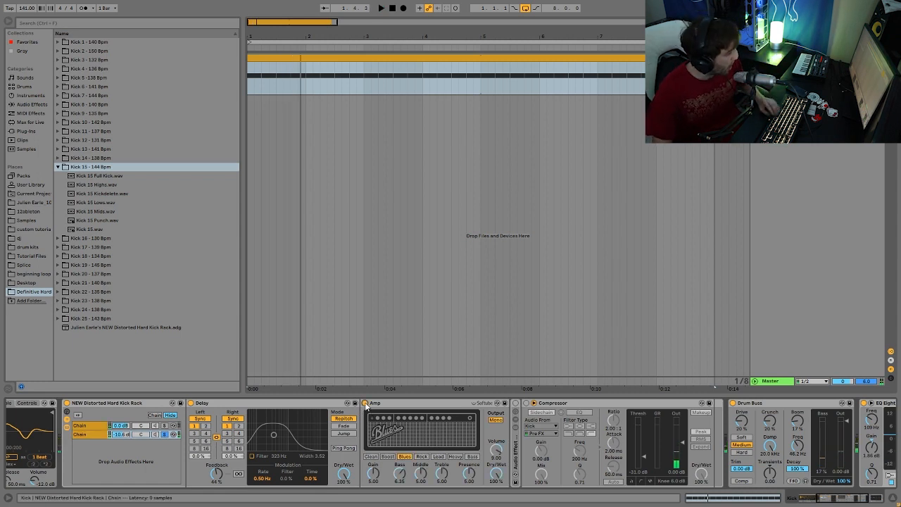
pyautogui.click(31, 104)
pyautogui.press('space')
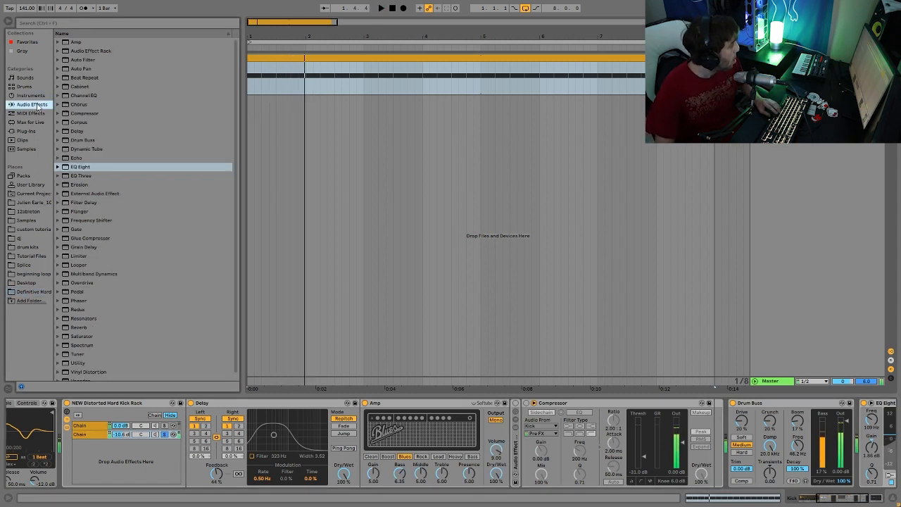
pyautogui.moveTo(83, 59); pyautogui.dragTo(562, 451)
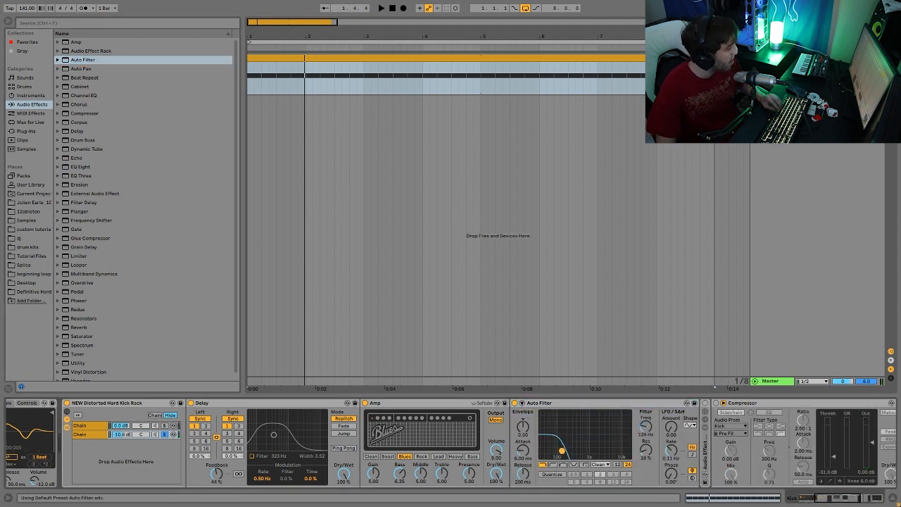
pyautogui.press('space')
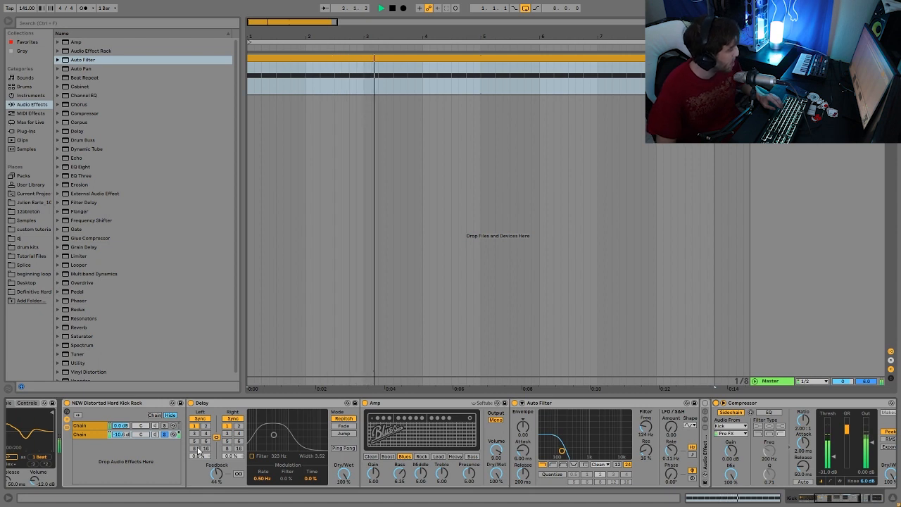
# - Unsolo the second chain of the NEW Distorted Hard Kick Rack and delete the Auto Filter
pyautogui.click(165, 434)
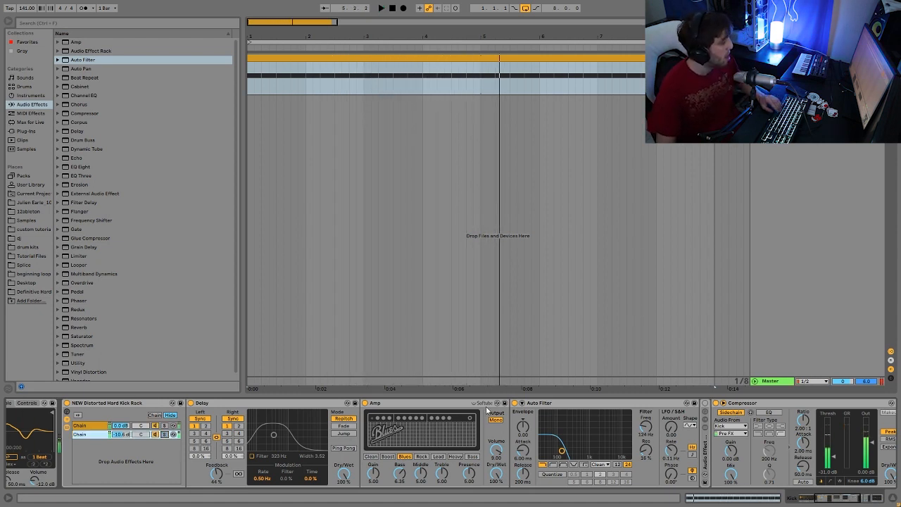
pyautogui.click(583, 404)
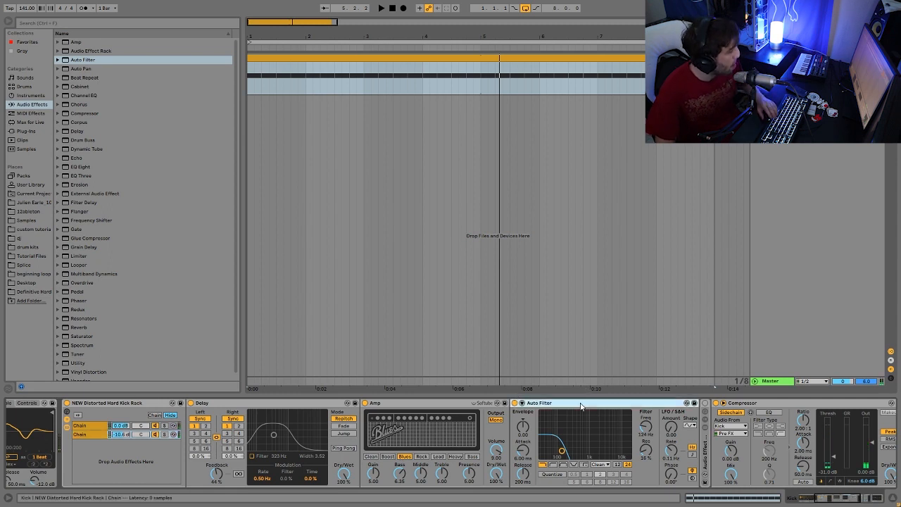
pyautogui.press('Delete')
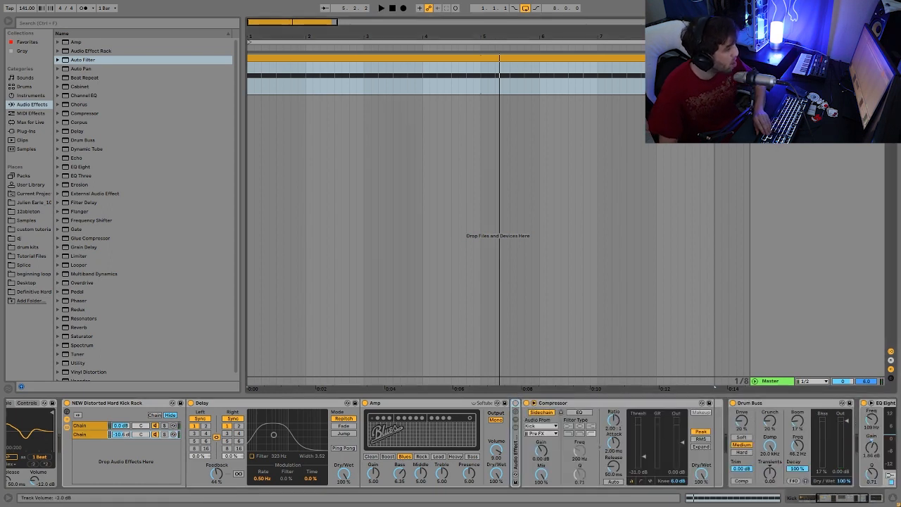
# - Unfold the nested Audio Effect Rack's chain list, switch that rack back on and select its Highs chain
pyautogui.hotkey('ctrl', 'z')
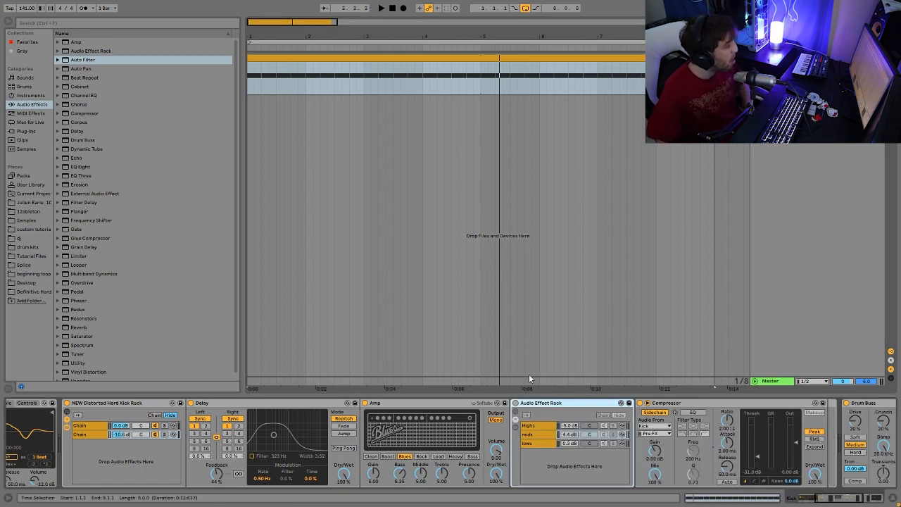
pyautogui.click(515, 403)
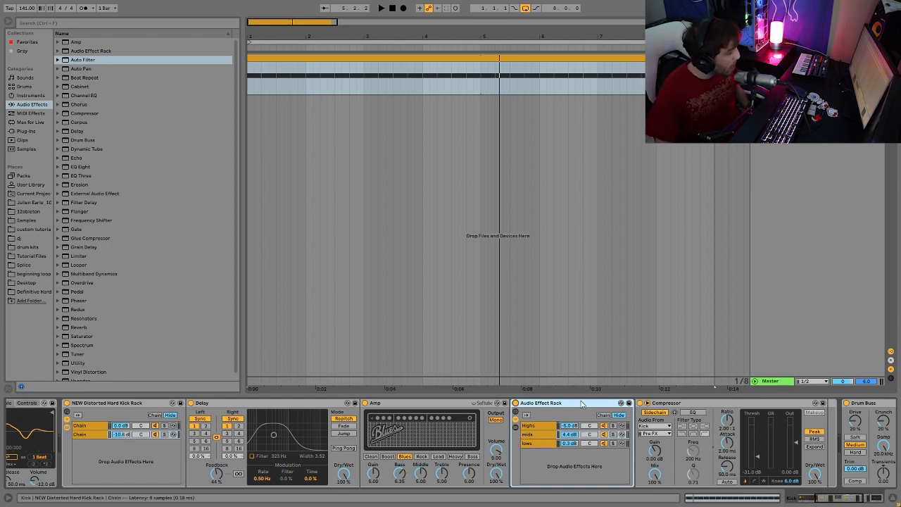
pyautogui.click(538, 426)
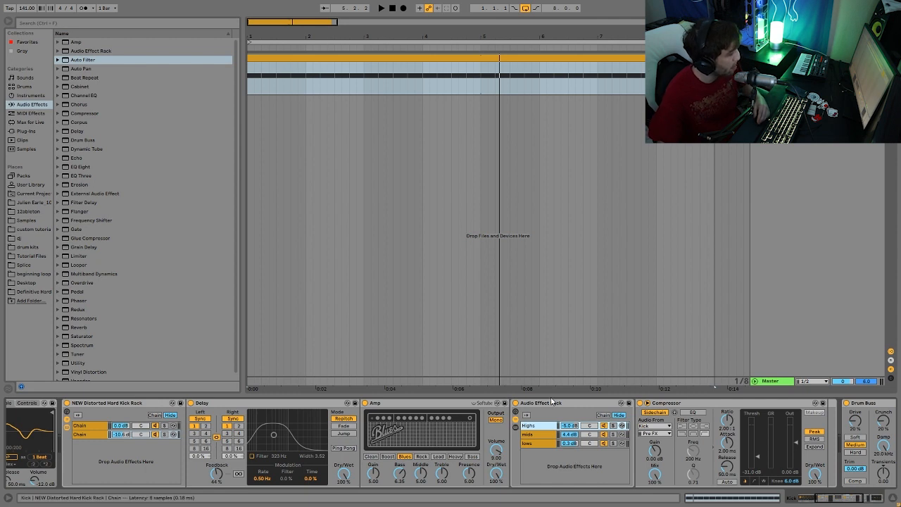
# - With the second chain soloed, solo the nested rack's Highs, mids and lows in turn during playback, ending with all three unsoloed
pyautogui.click(612, 426)
pyautogui.press('space')
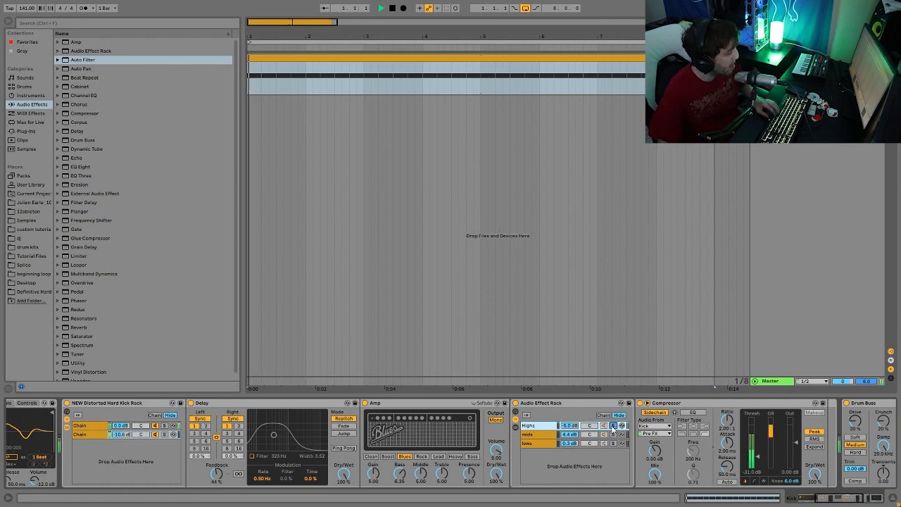
pyautogui.click(162, 434)
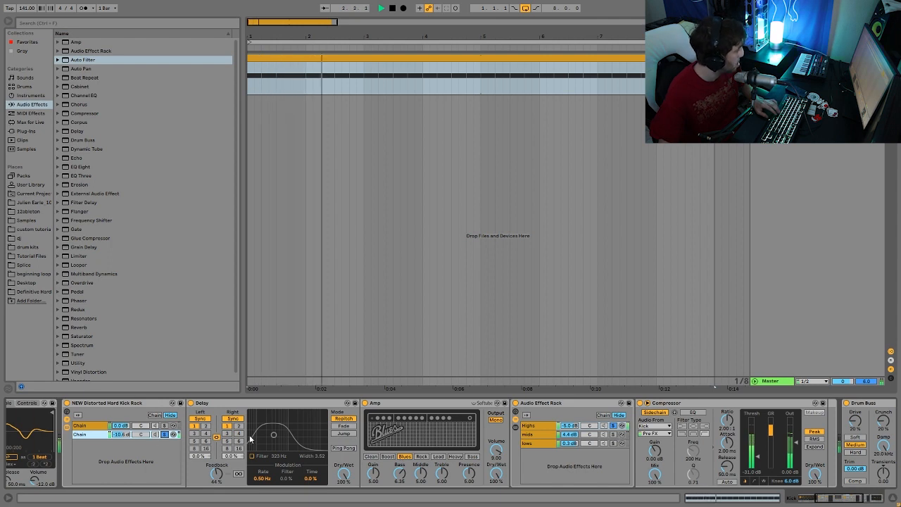
pyautogui.click(613, 434)
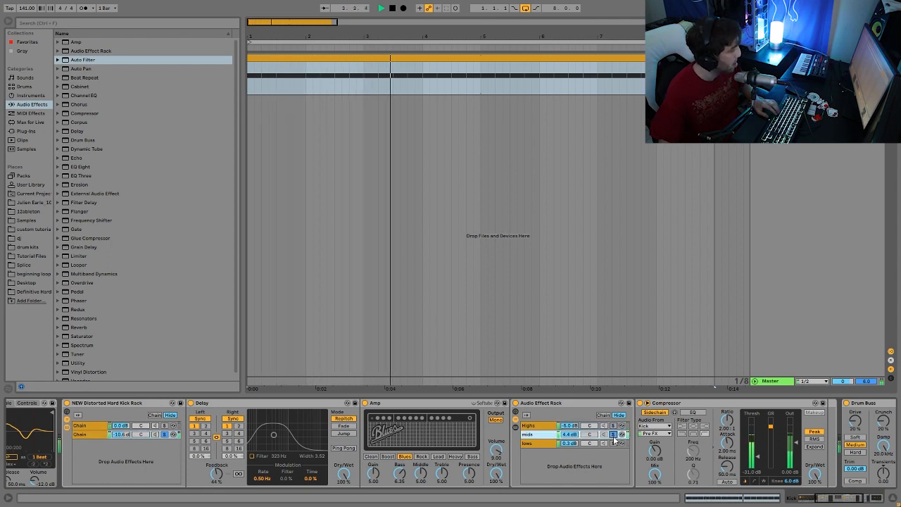
pyautogui.click(616, 444)
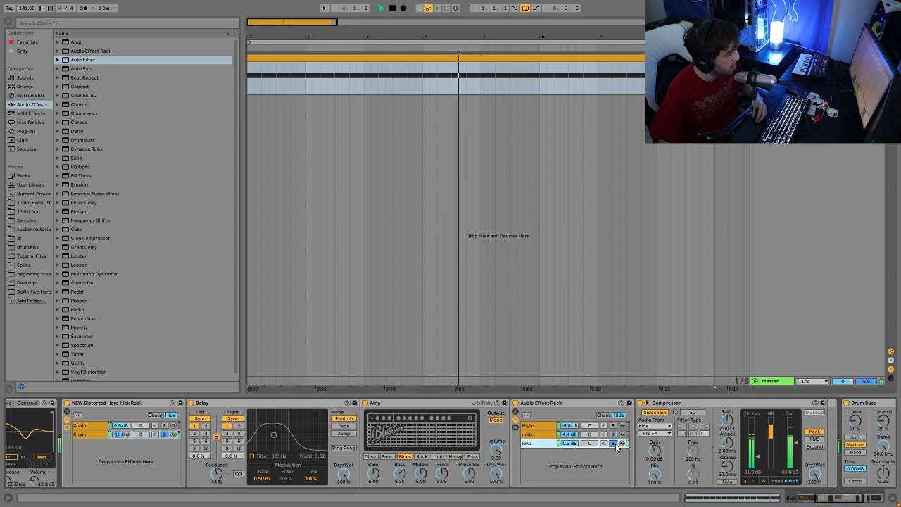
pyautogui.press('space')
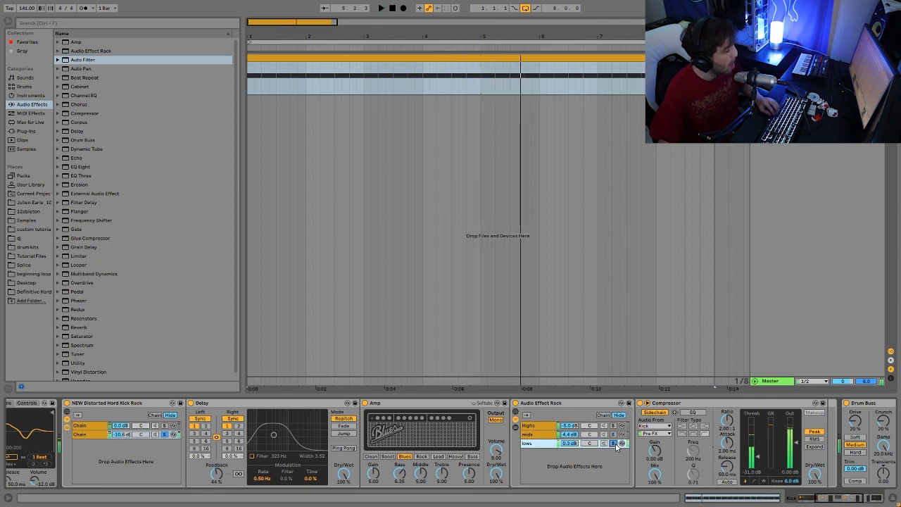
pyautogui.click(613, 444)
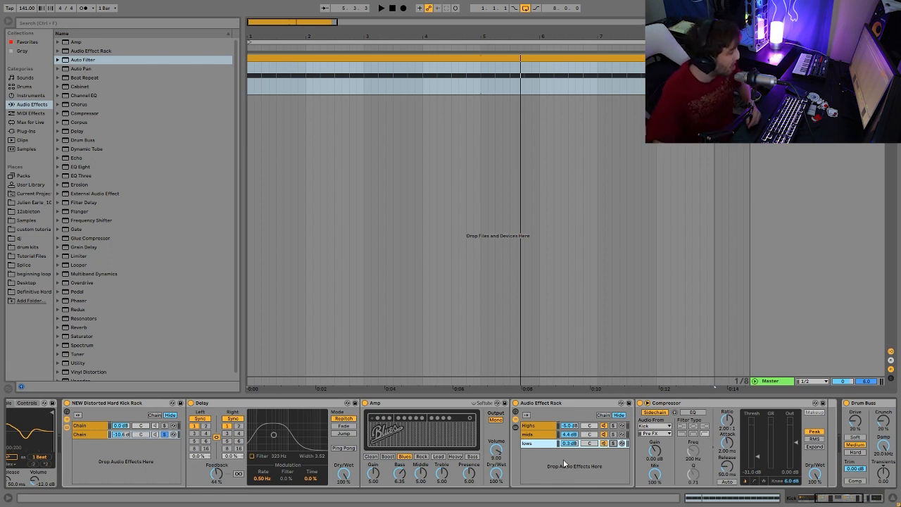
# - Audition the Amp at Gain 10 with the nested Audio Effect Rack bypassed, and restore Gain 5 with the rack enabled
pyautogui.click(516, 404)
pyautogui.press('space')
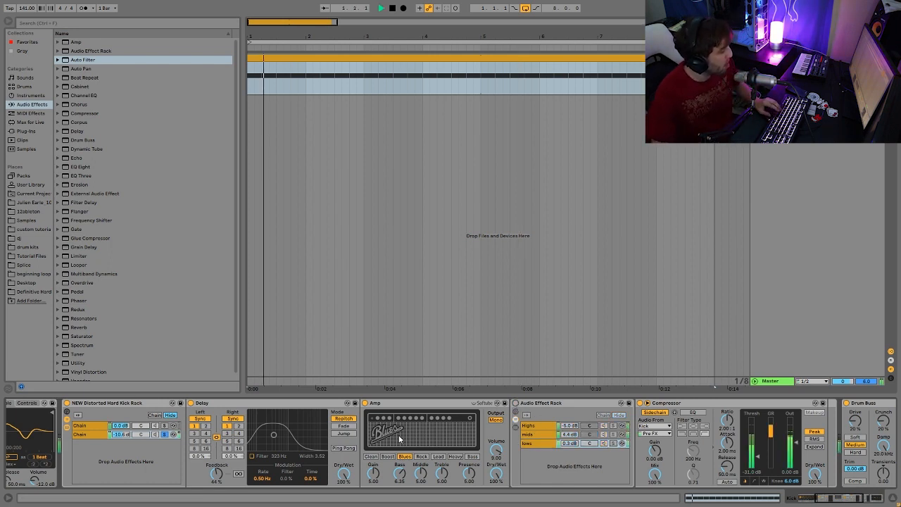
pyautogui.press('space')
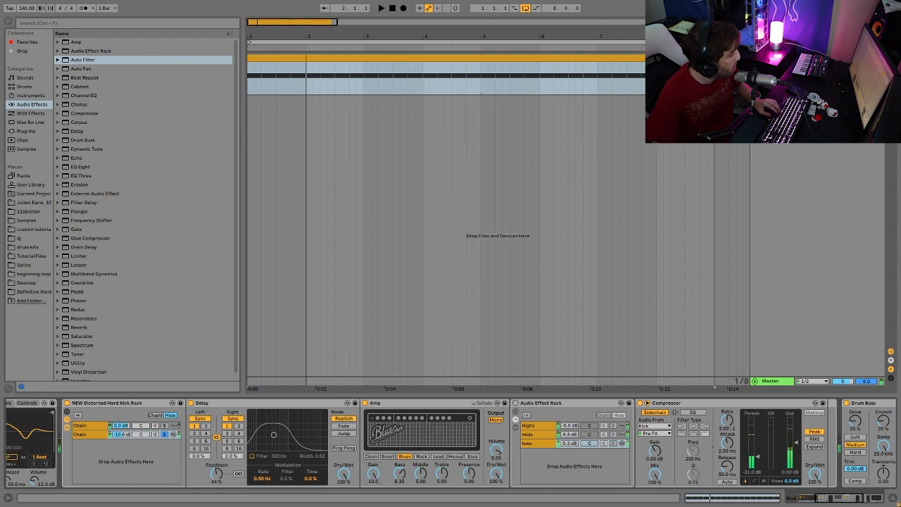
pyautogui.press('space')
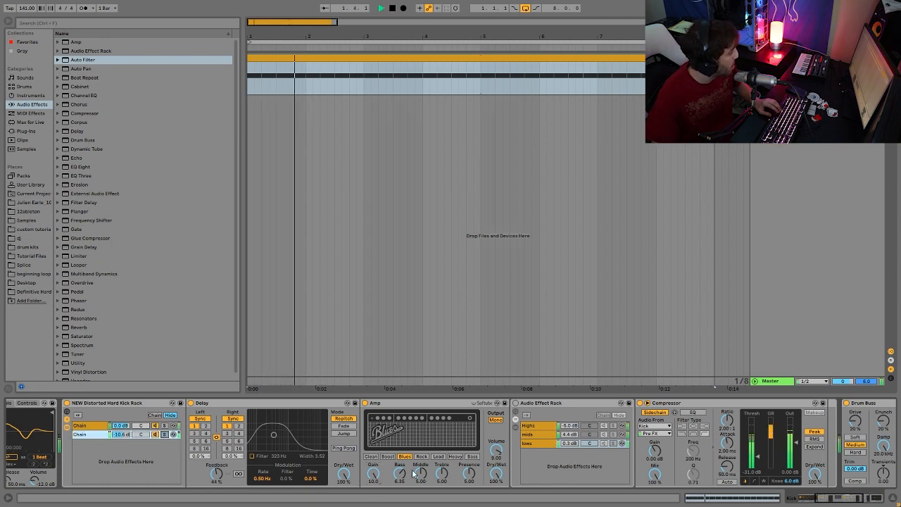
pyautogui.press('space')
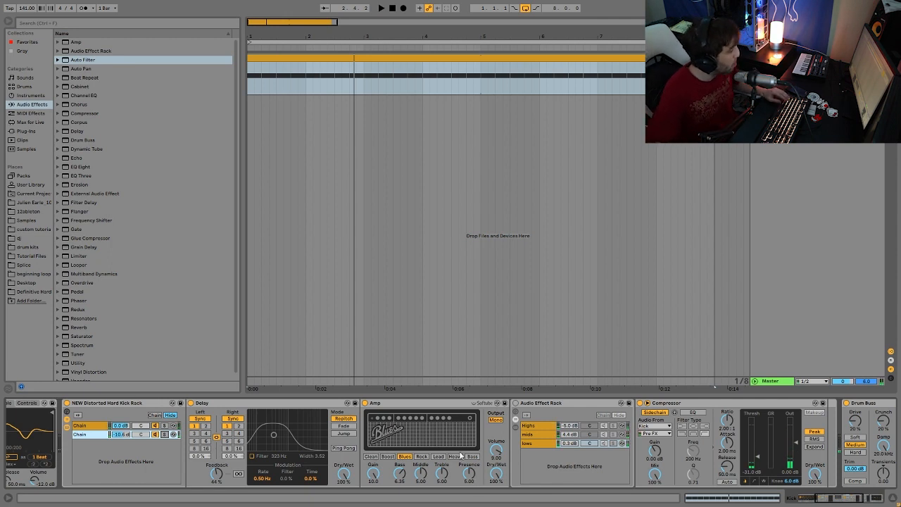
pyautogui.click(515, 403)
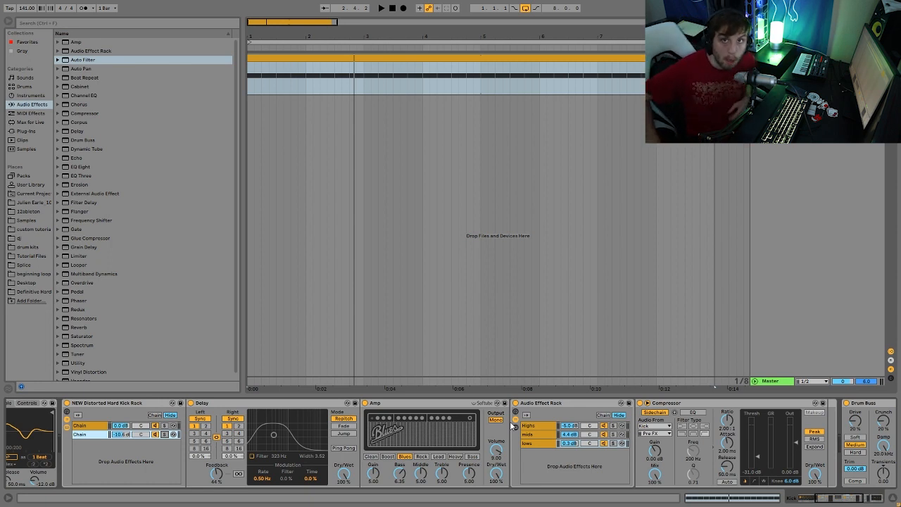
pyautogui.press('space')
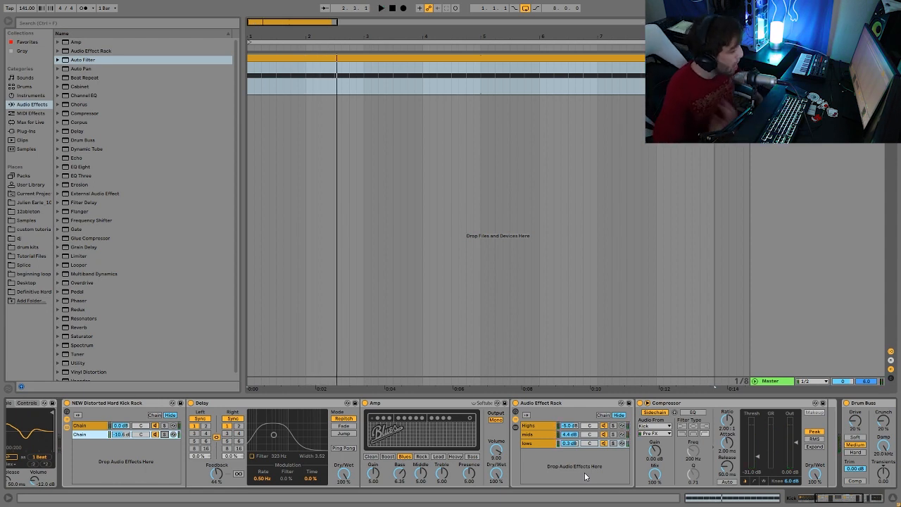
# - Examine and compare the devices inside the nested rack's Highs, mids and lows chains
pyautogui.click(540, 426)
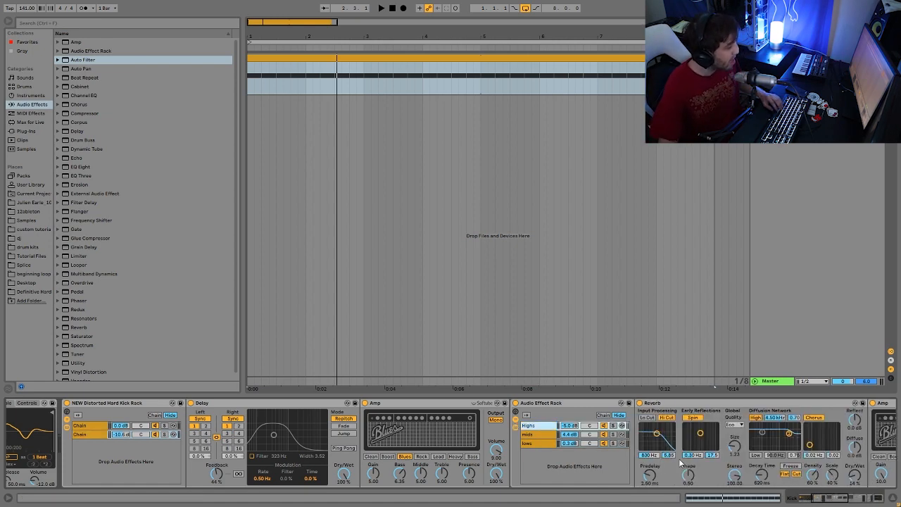
pyautogui.scroll(-10, 662, 454)
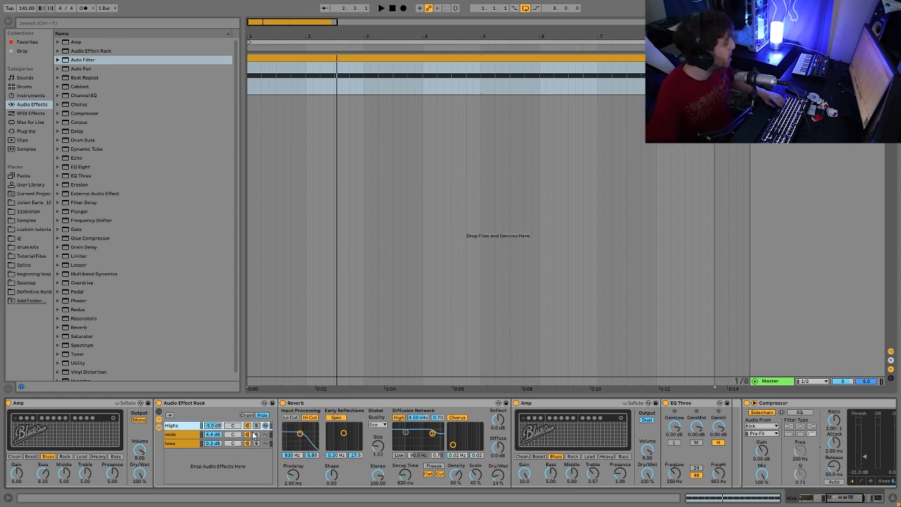
pyautogui.click(181, 436)
pyautogui.click(183, 443)
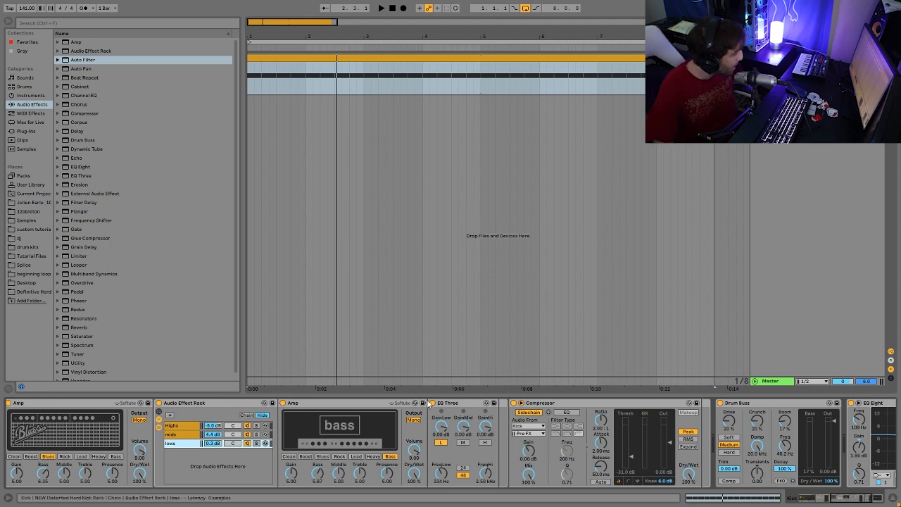
pyautogui.click(256, 429)
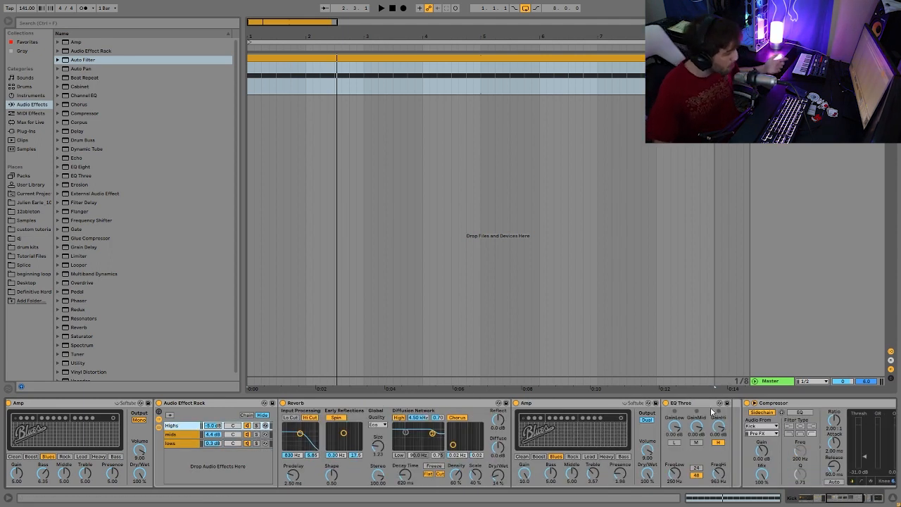
pyautogui.click(180, 436)
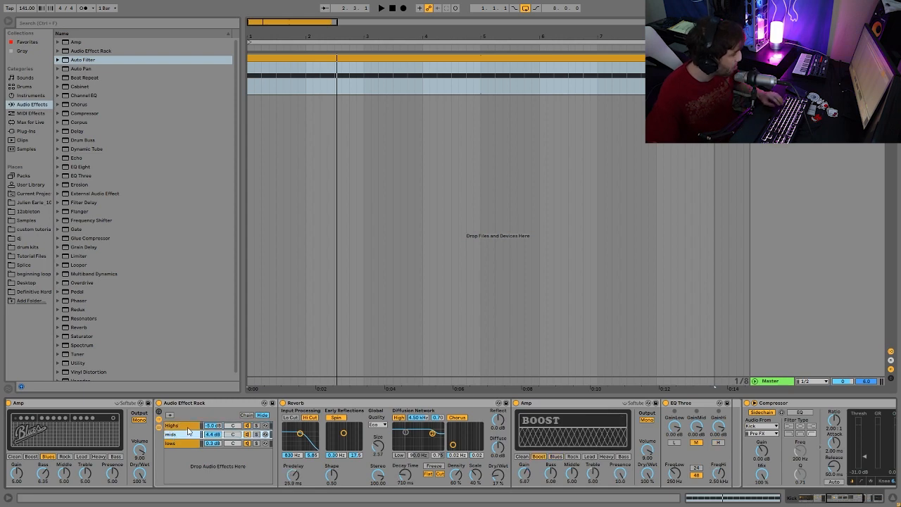
pyautogui.click(188, 444)
pyautogui.click(186, 425)
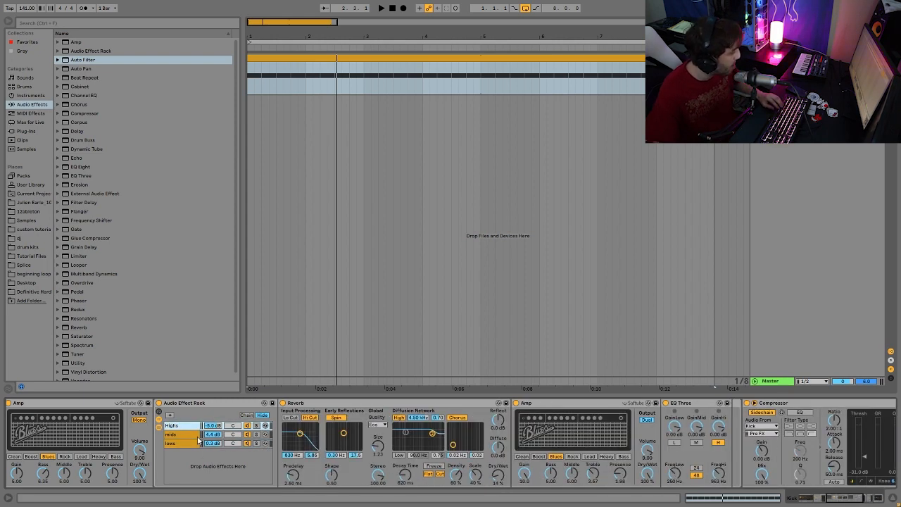
pyautogui.click(189, 443)
pyautogui.click(185, 426)
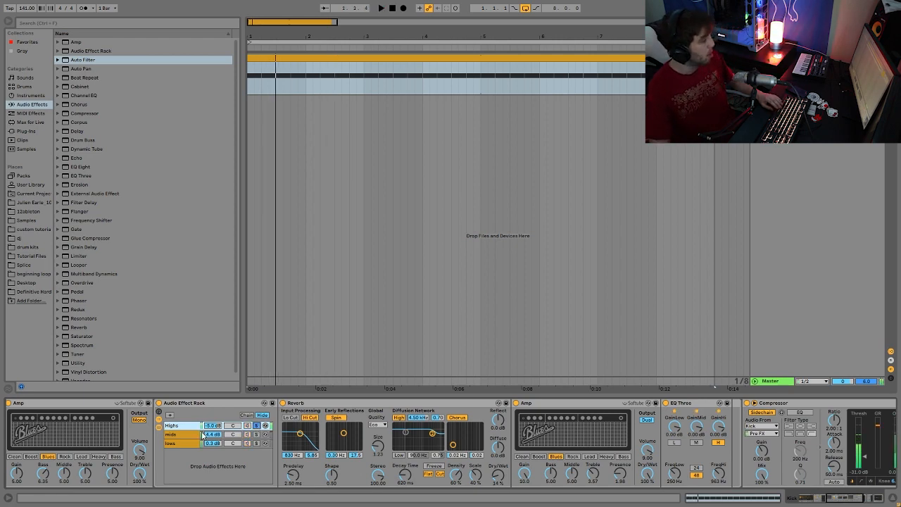
# - Play the kick while soloing each band of the nested rack through to the lows, and clear the band solos
pyautogui.hscroll(-5, 208, 454)
pyautogui.hscroll(-5, 211, 456)
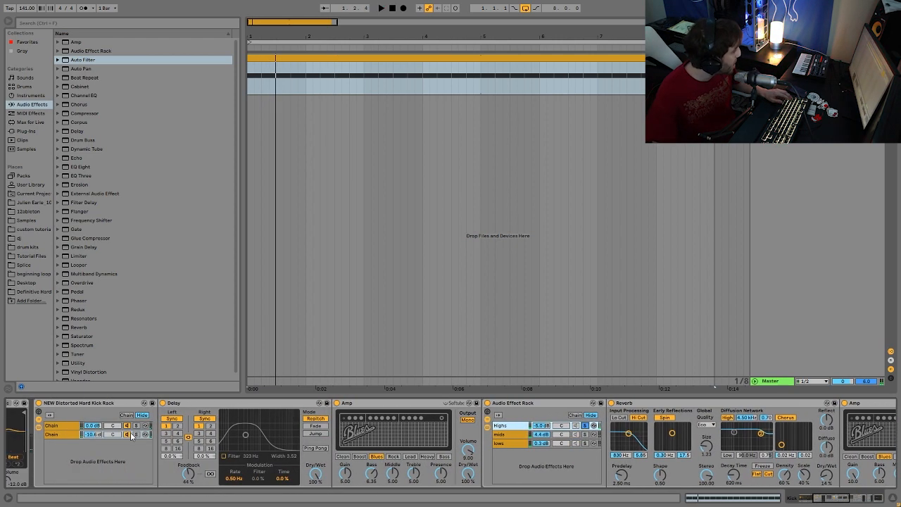
pyautogui.hscroll(5, 136, 436)
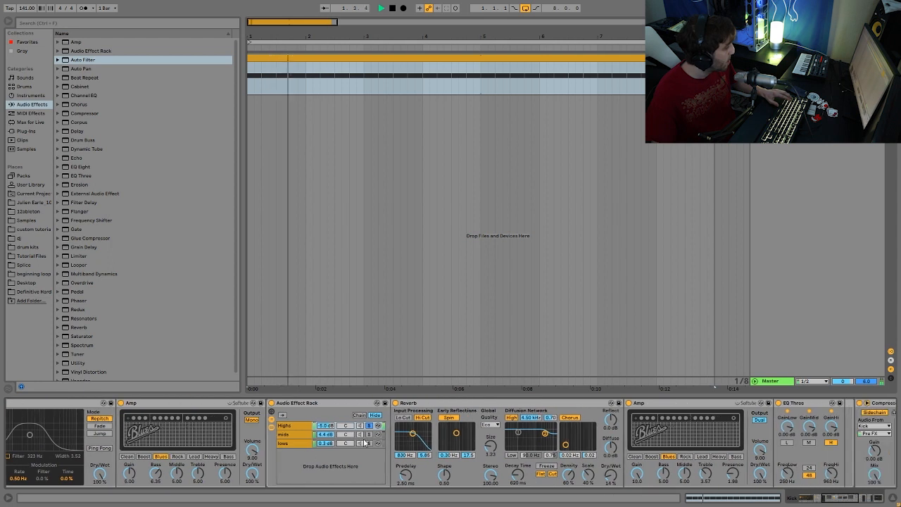
pyautogui.click(369, 435)
pyautogui.click(370, 443)
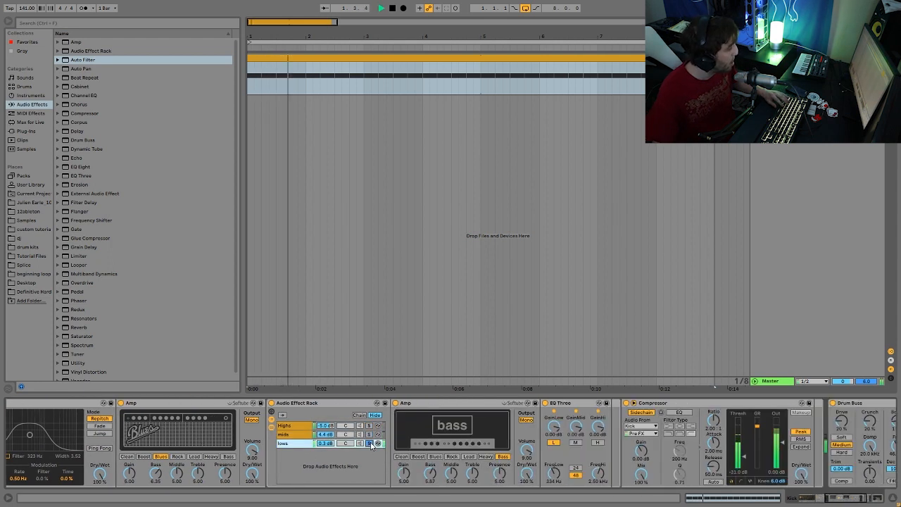
pyautogui.press('space')
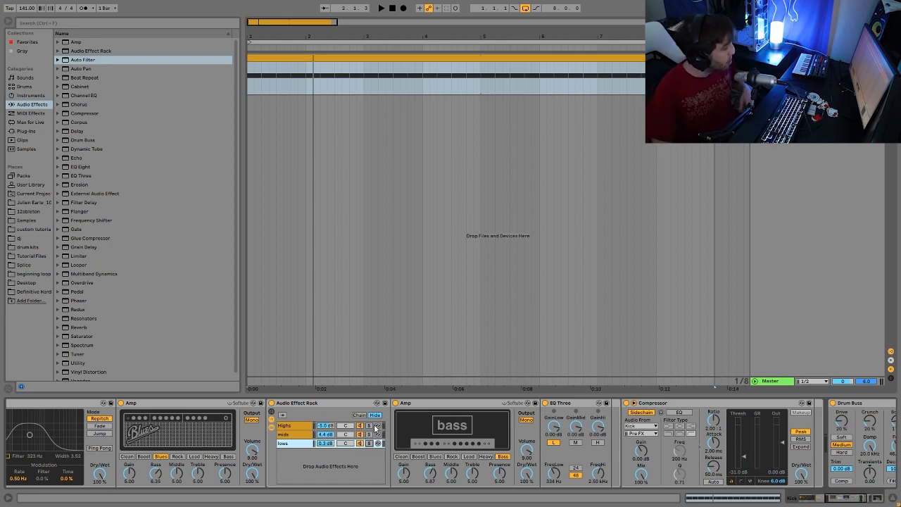
# - Solo the Highs chain and audition its EQ Three placed before the Reverb, moving it back after the Amp for comparison
pyautogui.click(286, 427)
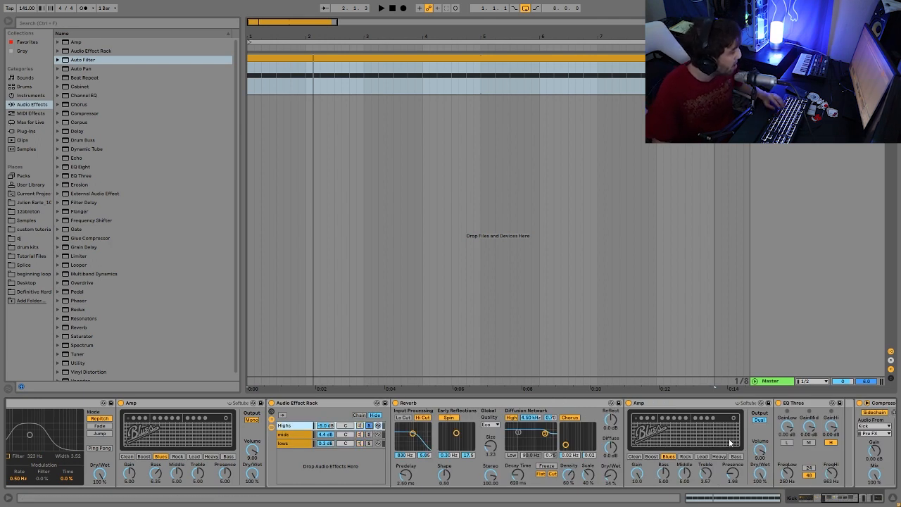
pyautogui.click(796, 405)
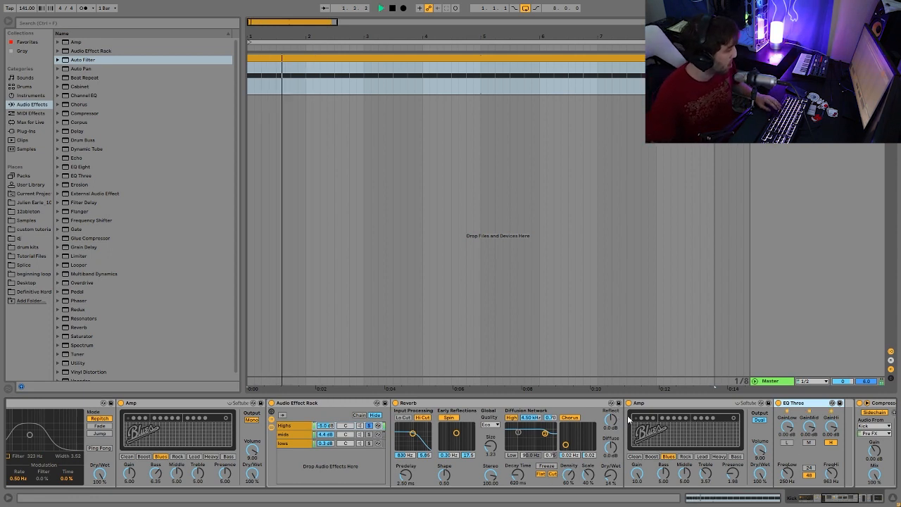
pyautogui.press('space')
pyautogui.moveTo(797, 405); pyautogui.dragTo(516, 432)
pyautogui.press('space')
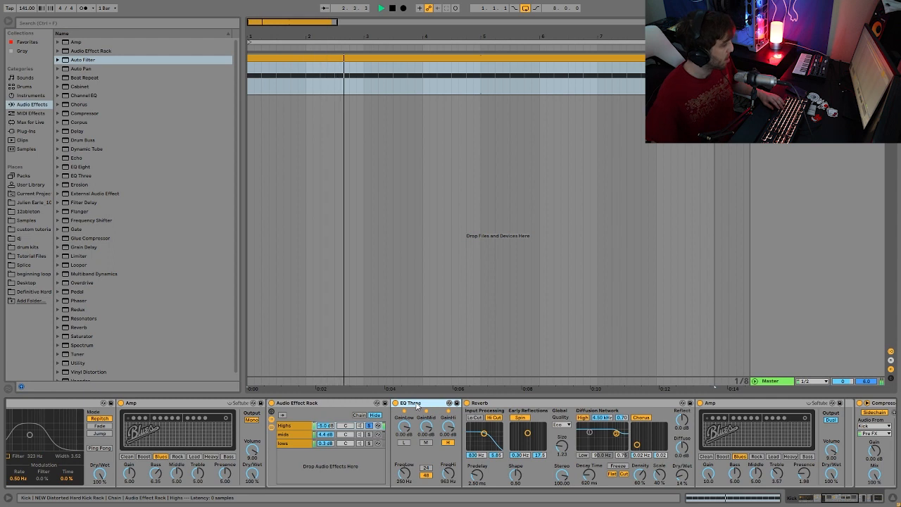
pyautogui.press('space')
pyautogui.moveTo(416, 405); pyautogui.dragTo(808, 465)
pyautogui.press('space')
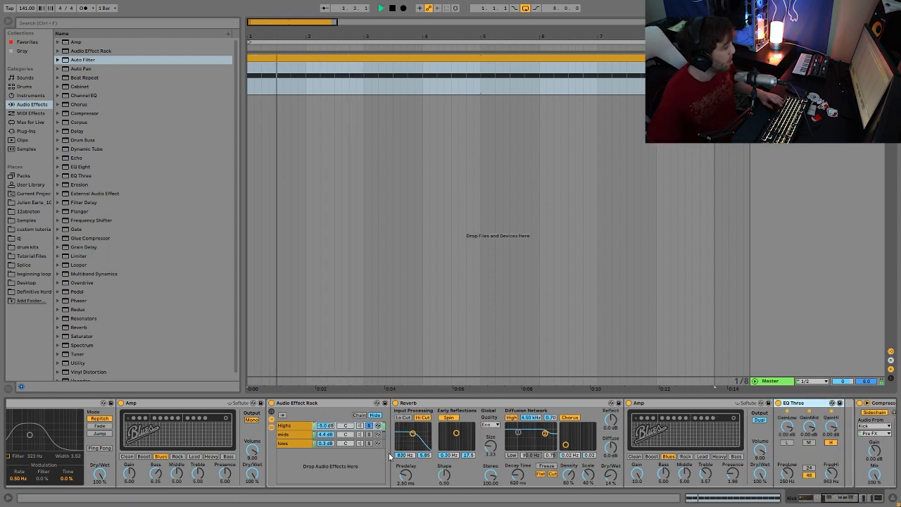
# - Solo the mids chain and audition its EQ Three placed before the Reverb, returning it to its place after the Amp
pyautogui.click(368, 435)
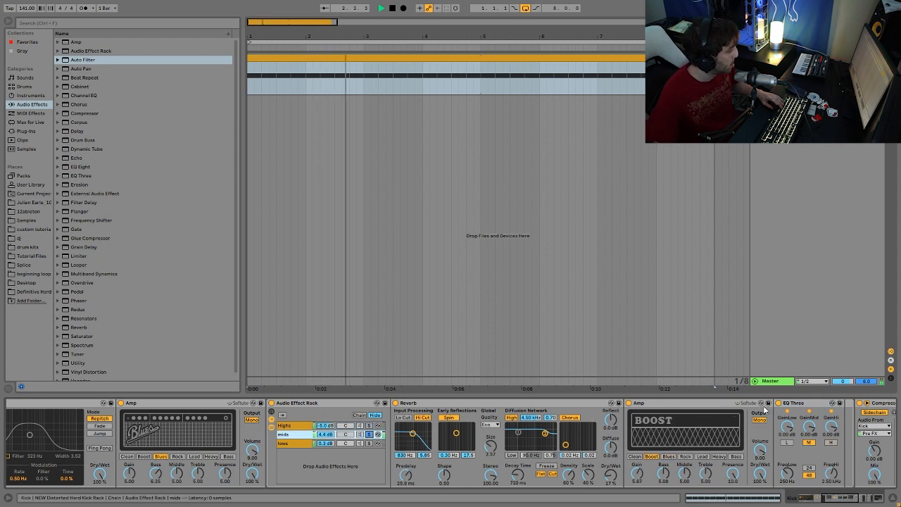
pyautogui.hotkey('ctrl', 'z')
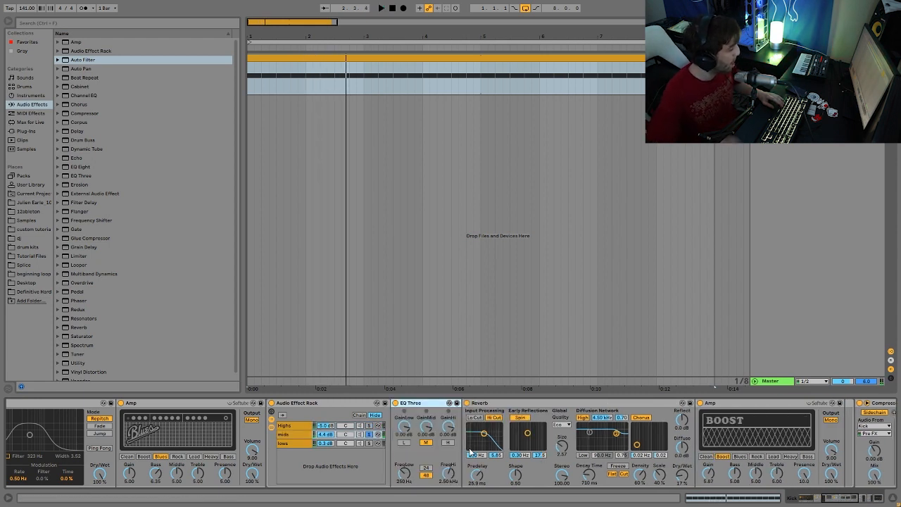
pyautogui.press('space')
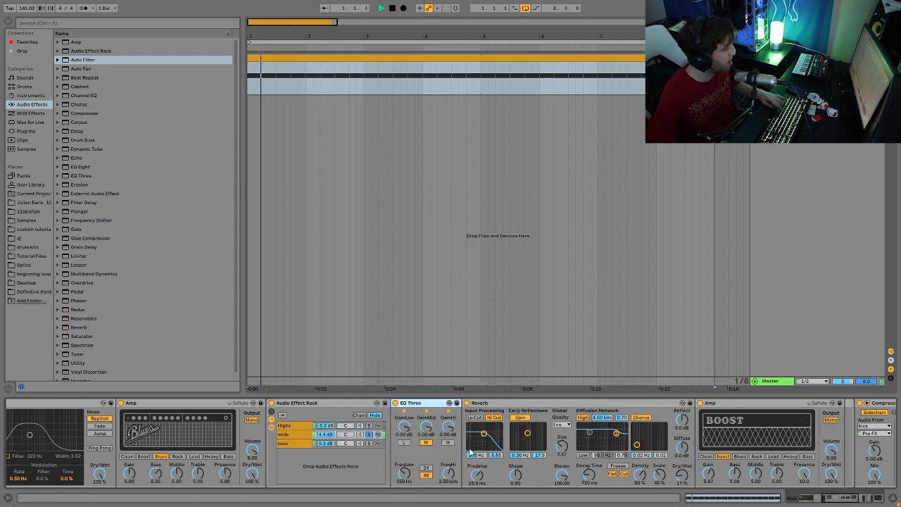
pyautogui.hotkey('ctrl', 'y')
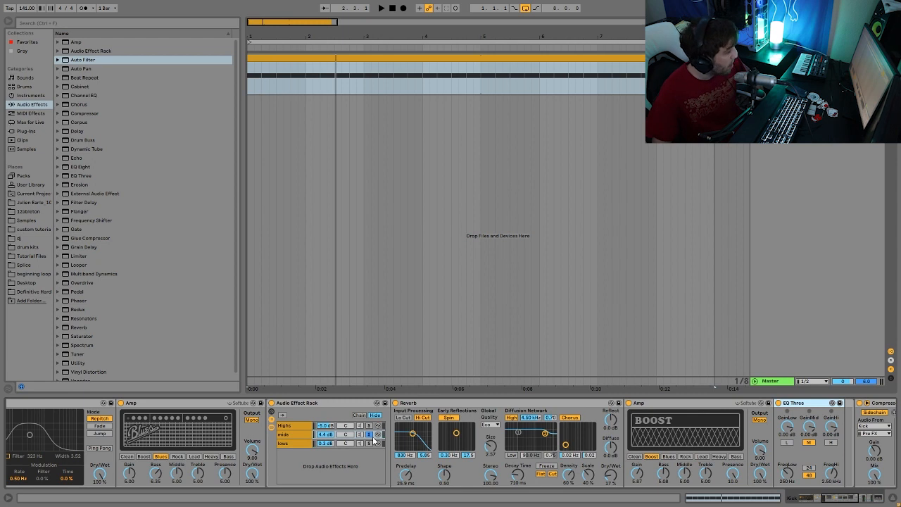
# - Clear the mids solo and play the kick with the lows soloed and with all three bands together
pyautogui.click(369, 435)
pyautogui.press('space')
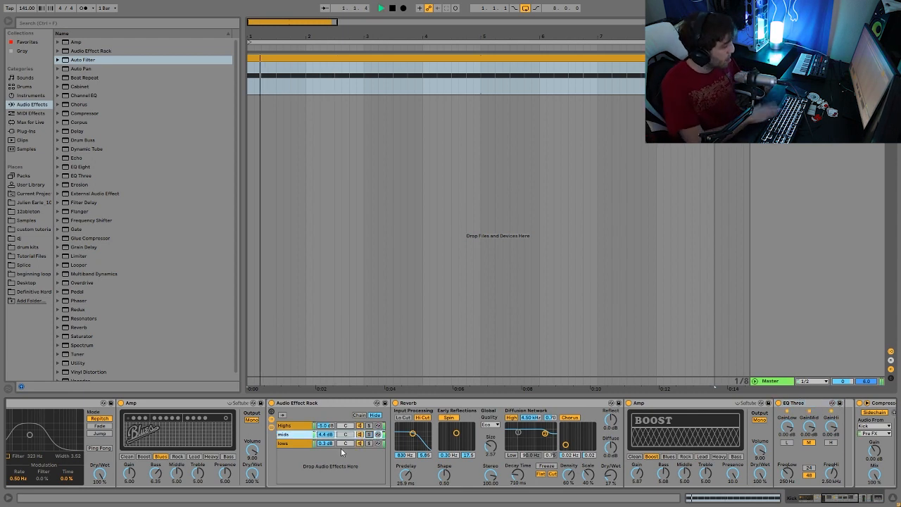
pyautogui.click(368, 444)
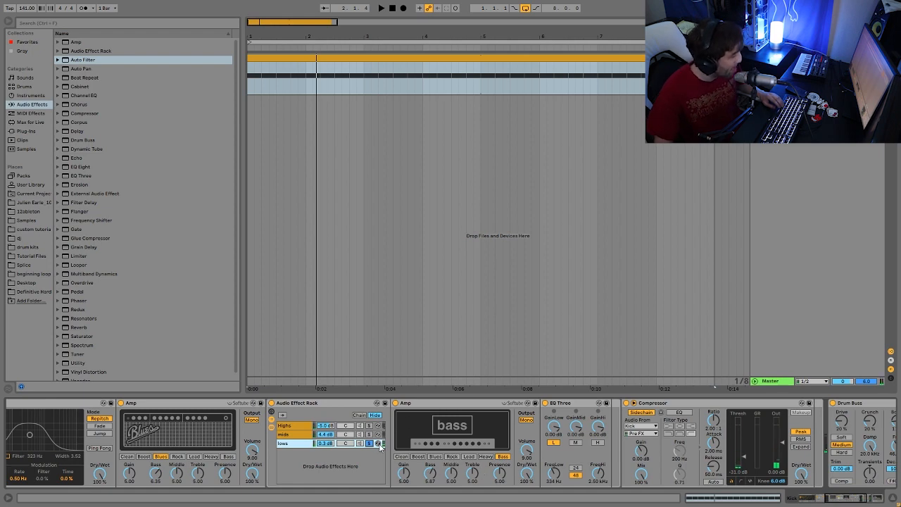
pyautogui.press('space')
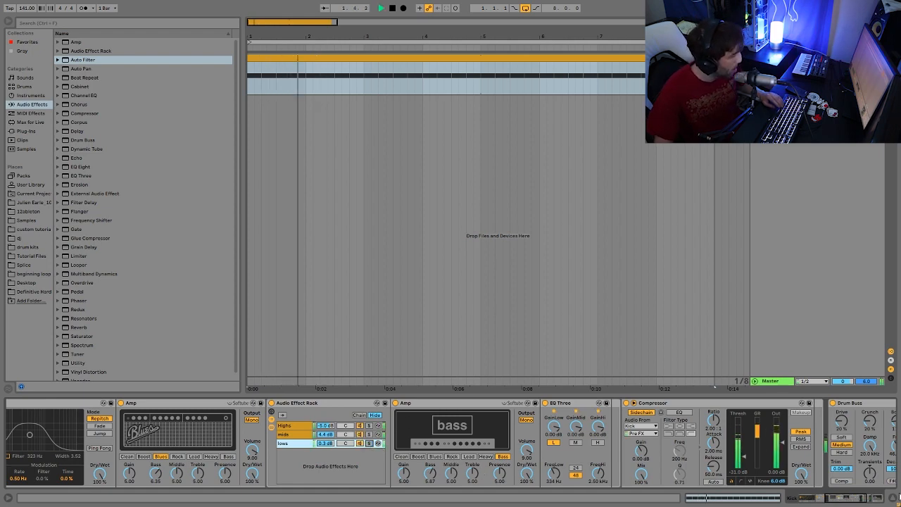
# - Clear the second chain's solo in the NEW Distorted Hard Kick Rack and play the kick with the first chain soloed and unsoloed
pyautogui.click(854, 499)
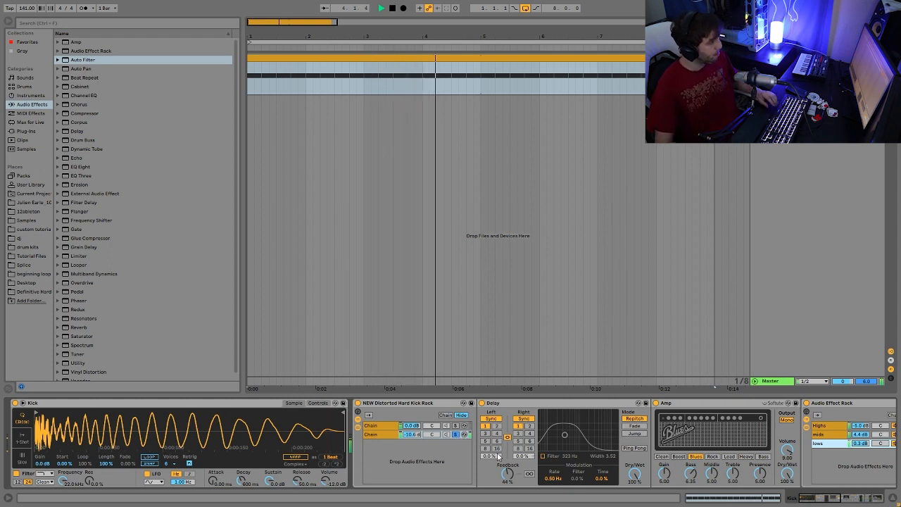
pyautogui.click(456, 433)
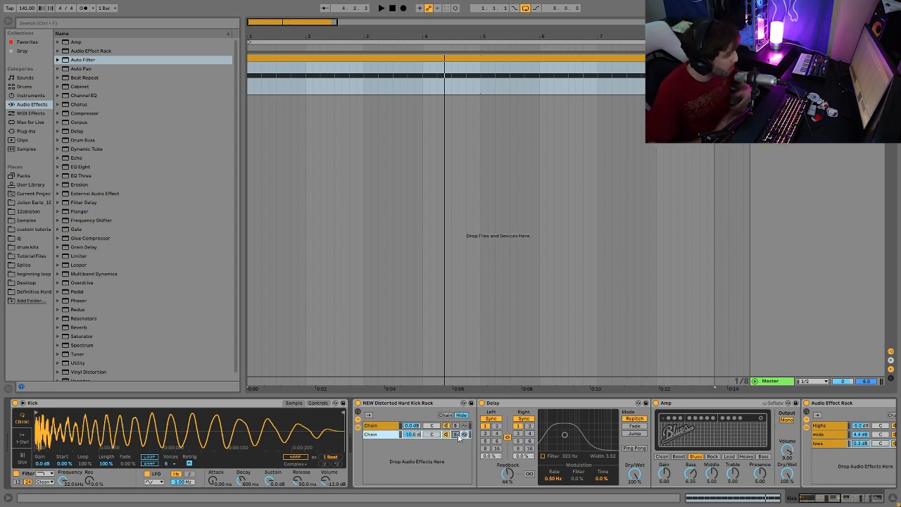
pyautogui.press('space')
pyautogui.click(456, 425)
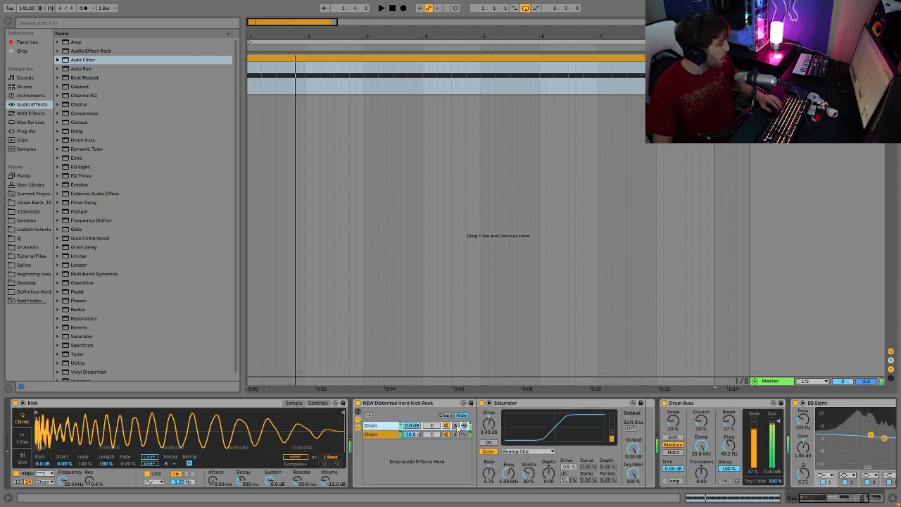
pyautogui.press('space')
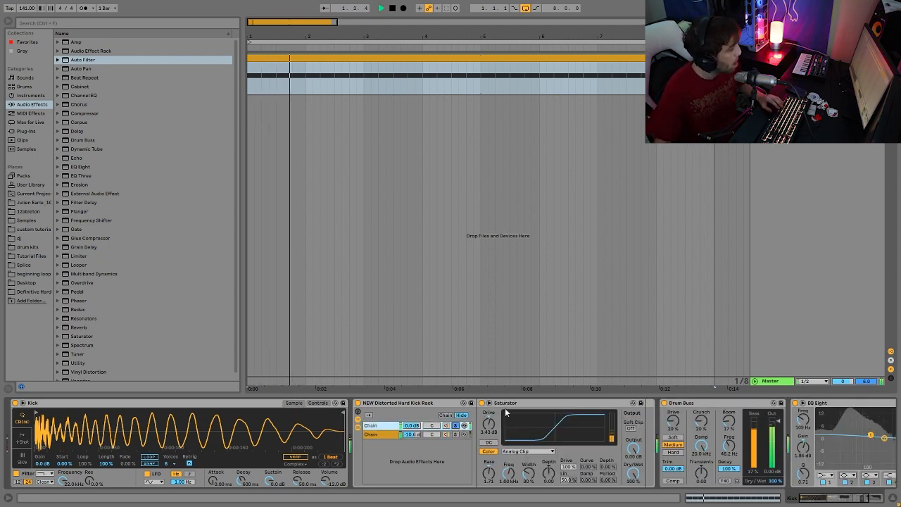
pyautogui.click(456, 426)
pyautogui.press('space')
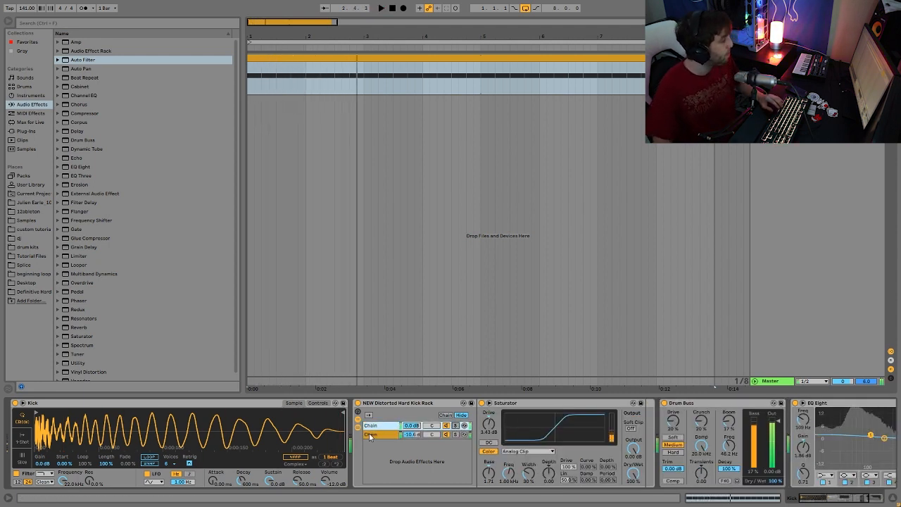
# - Play the kick through both main rack chains and set the Kick track's volume to -3.0 dB
pyautogui.click(371, 436)
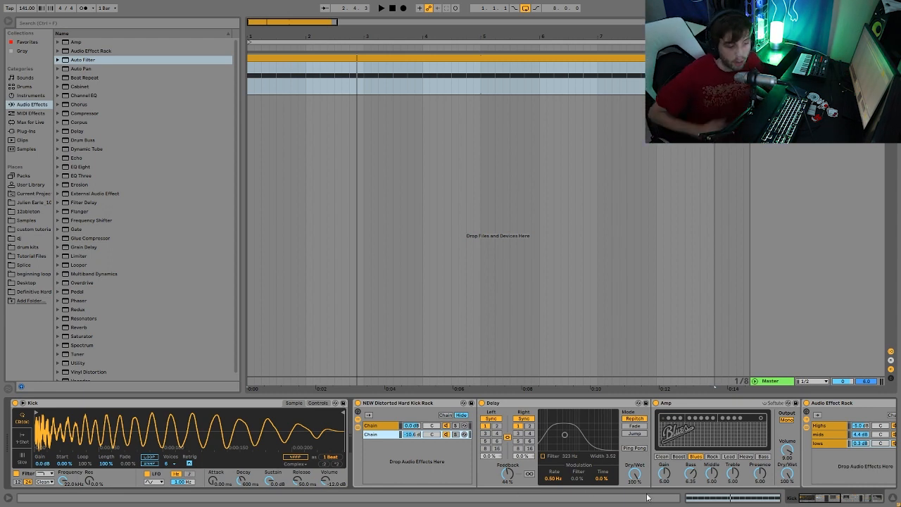
pyautogui.press('space')
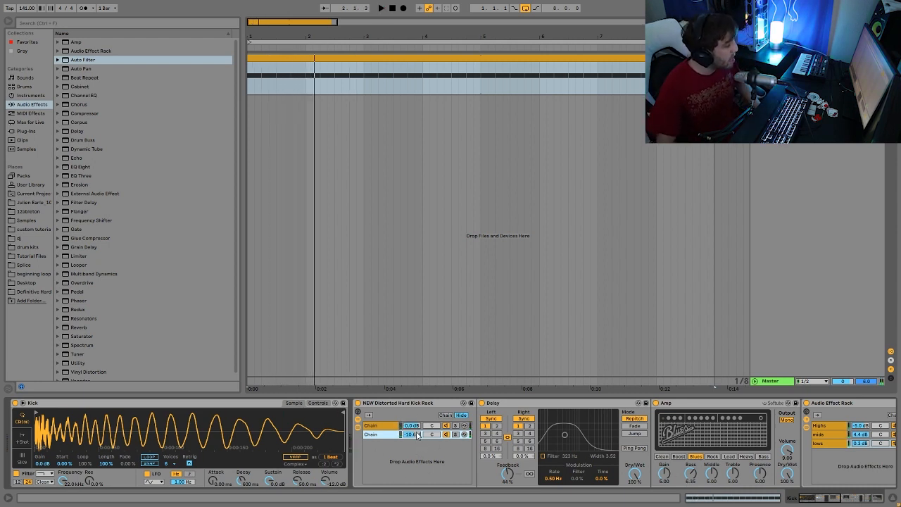
pyautogui.press('space')
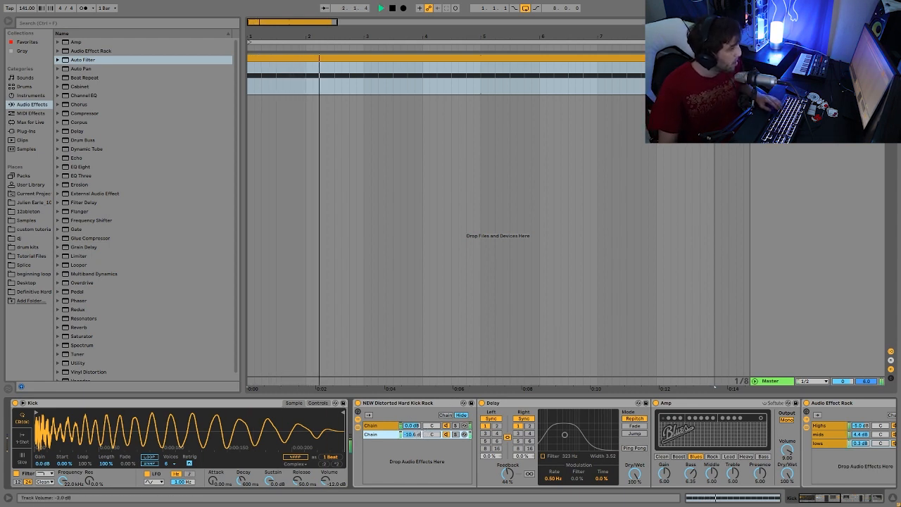
pyautogui.click(843, 68)
pyautogui.moveTo(843, 68); pyautogui.dragTo(843, 75)
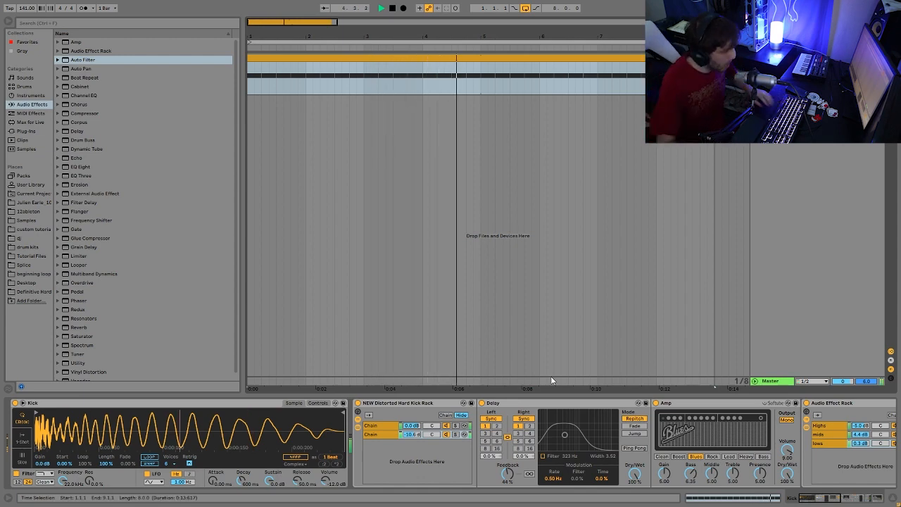
pyautogui.press('space')
# - Hide the kick rack's chain devices and play the kick with the Drum Buss and EQ Eight after the rack bypassed
pyautogui.moveTo(825, 499); pyautogui.dragTo(806, 502)
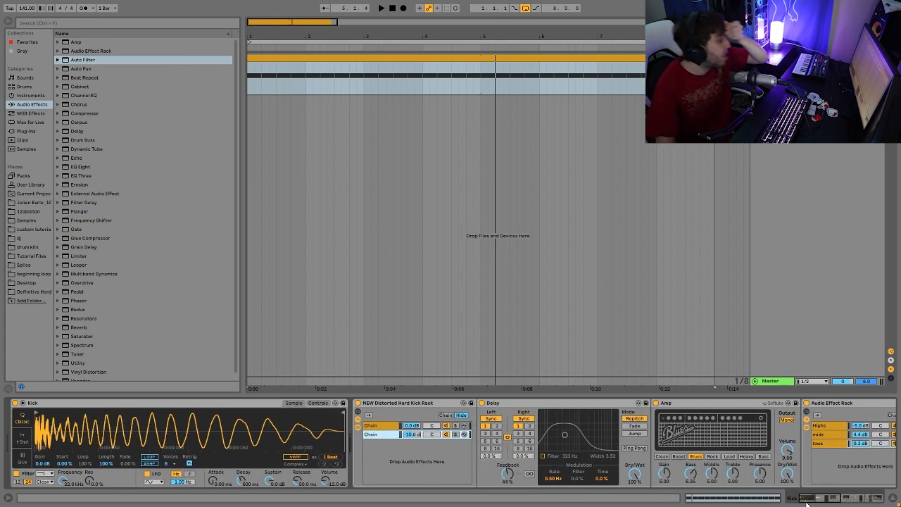
pyautogui.click(357, 428)
pyautogui.click(485, 403)
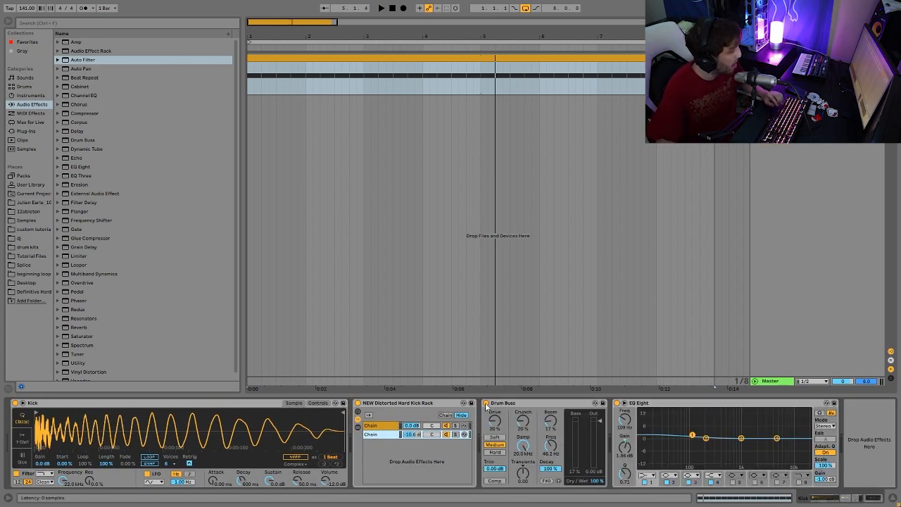
pyautogui.click(616, 404)
pyautogui.press('space')
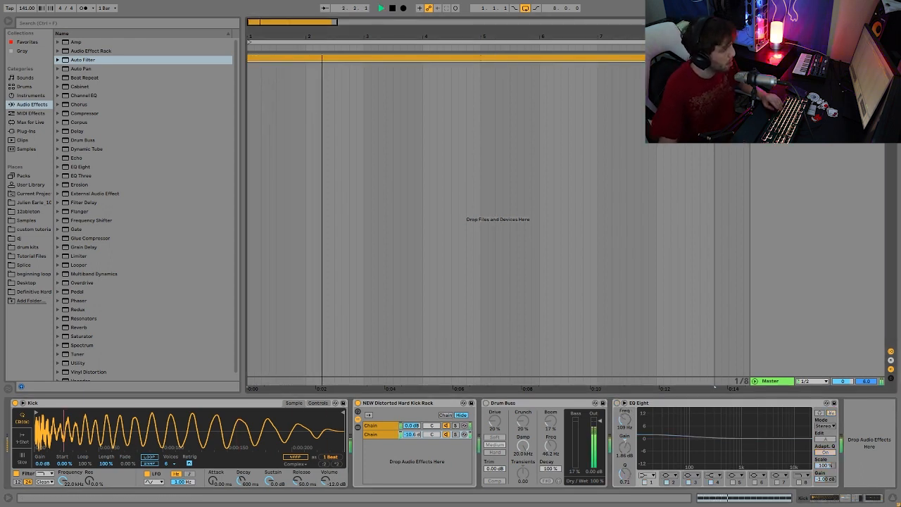
pyautogui.press('space')
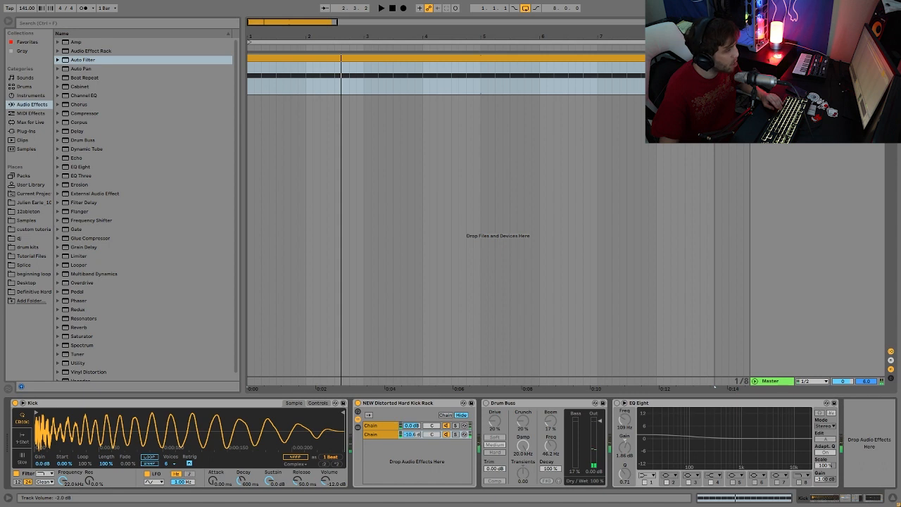
# - Set the Kick track's volume to 0.0 dB and audition the kick with the Drum Buss and EQ Eight still bypassed
pyautogui.moveTo(843, 67); pyautogui.dragTo(842, 62)
pyautogui.press('space')
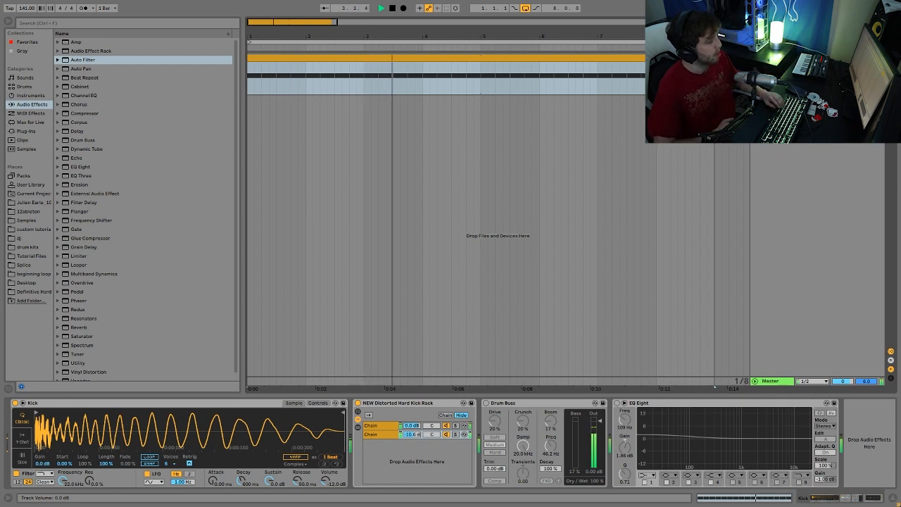
pyautogui.press('space')
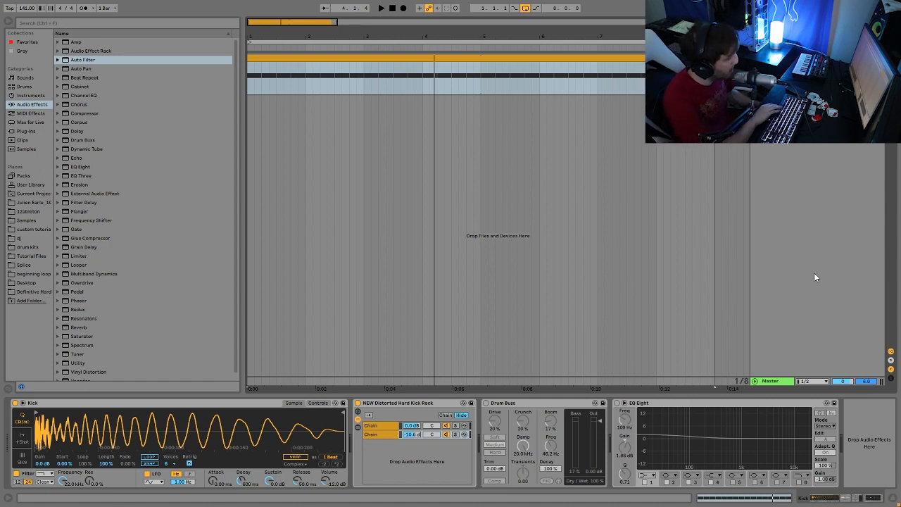
pyautogui.press('space')
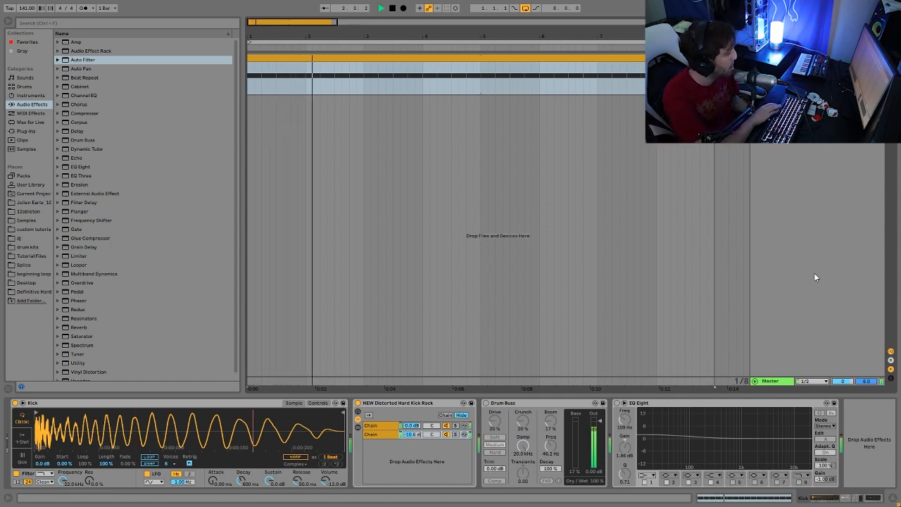
pyautogui.press('space')
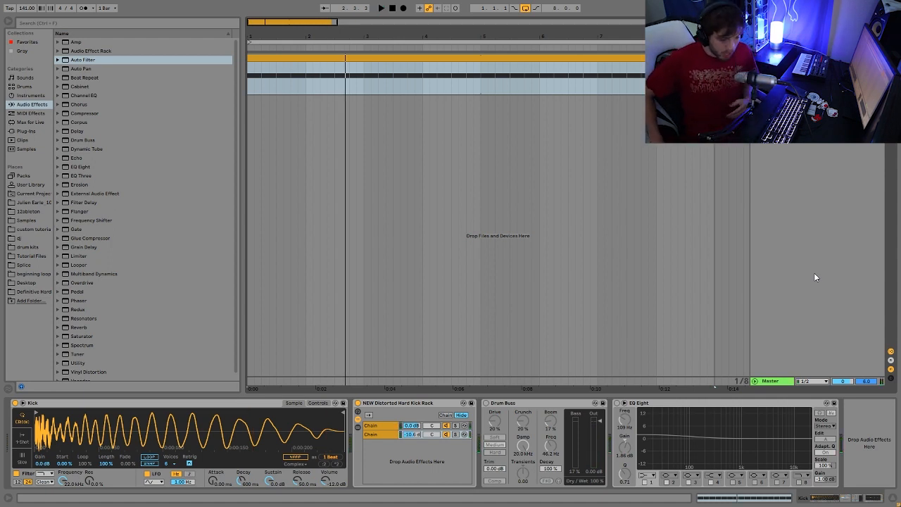
pyautogui.press('space')
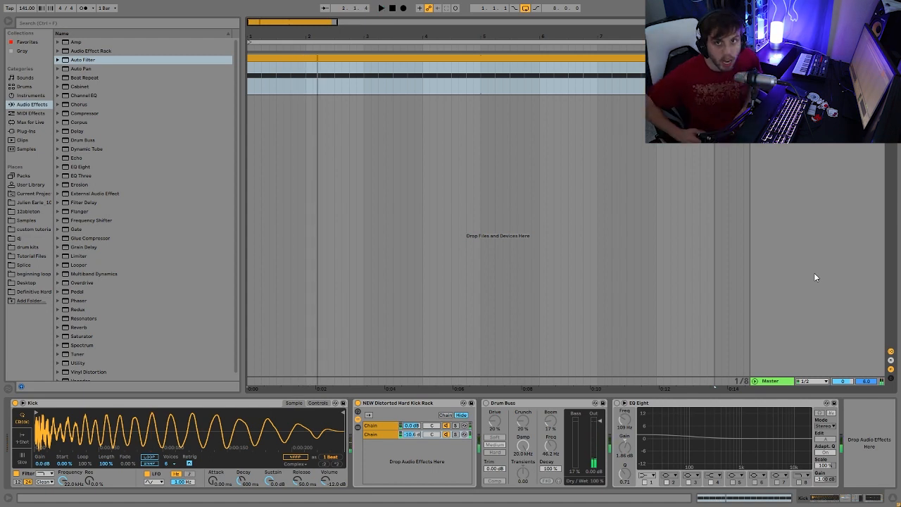
# - Re-enable the EQ Eight and Drum Buss after the rack and audition the kick through them
pyautogui.click(617, 402)
pyautogui.click(485, 403)
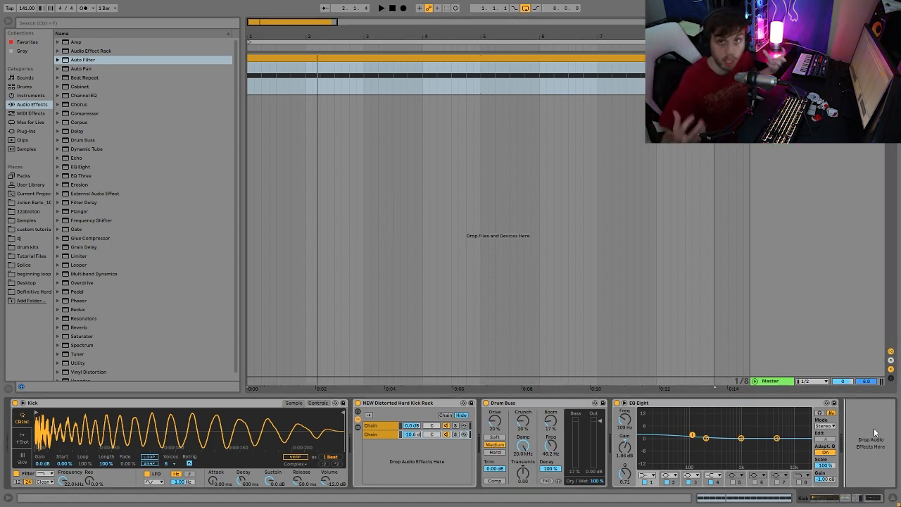
pyautogui.press('space')
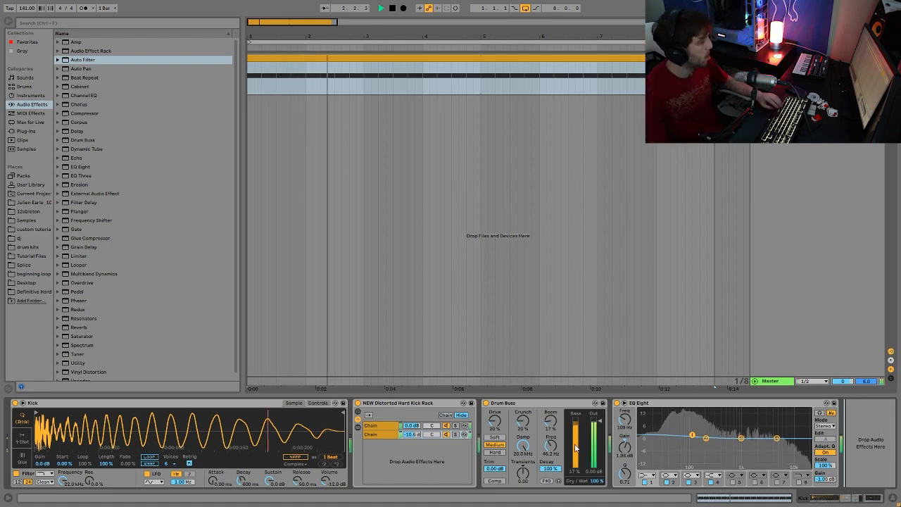
pyautogui.press('space')
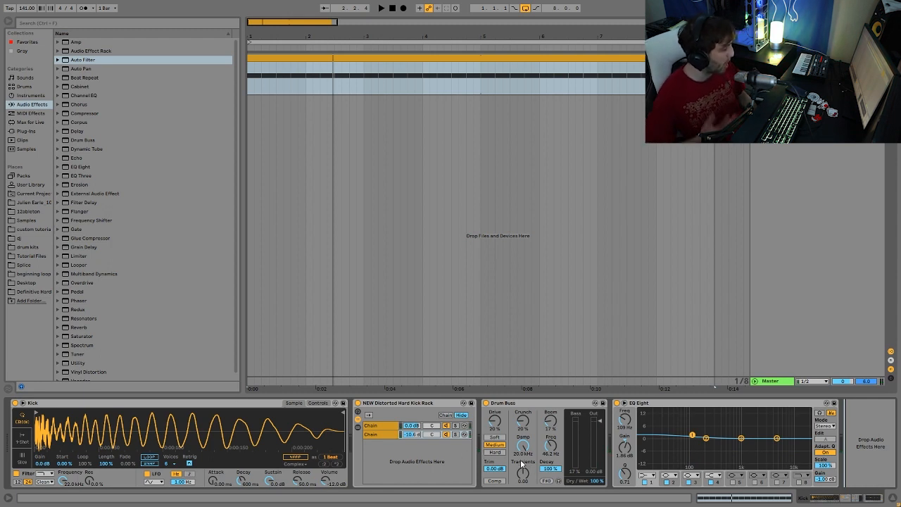
pyautogui.press('space')
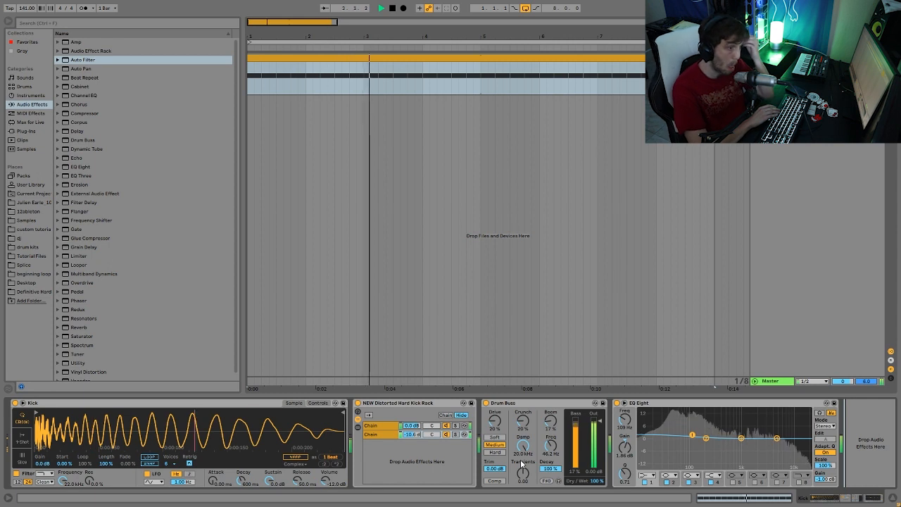
pyautogui.press('space')
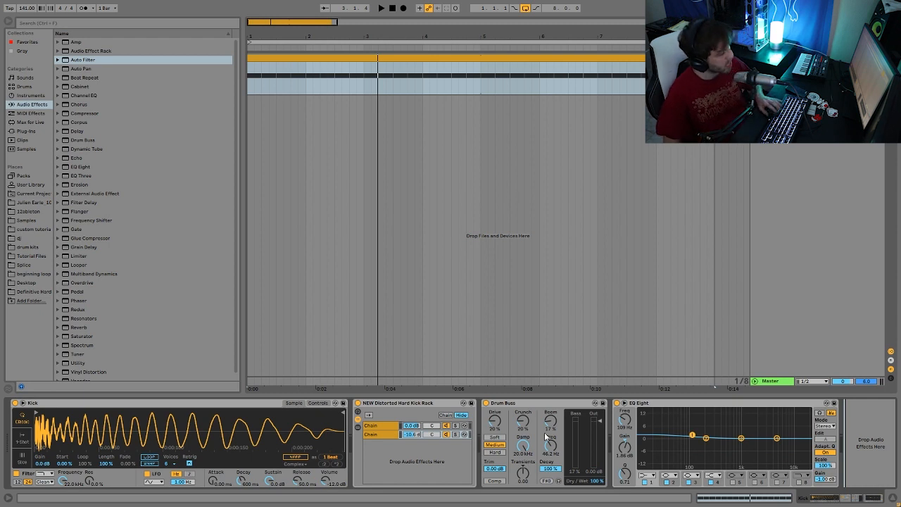
pyautogui.press('space')
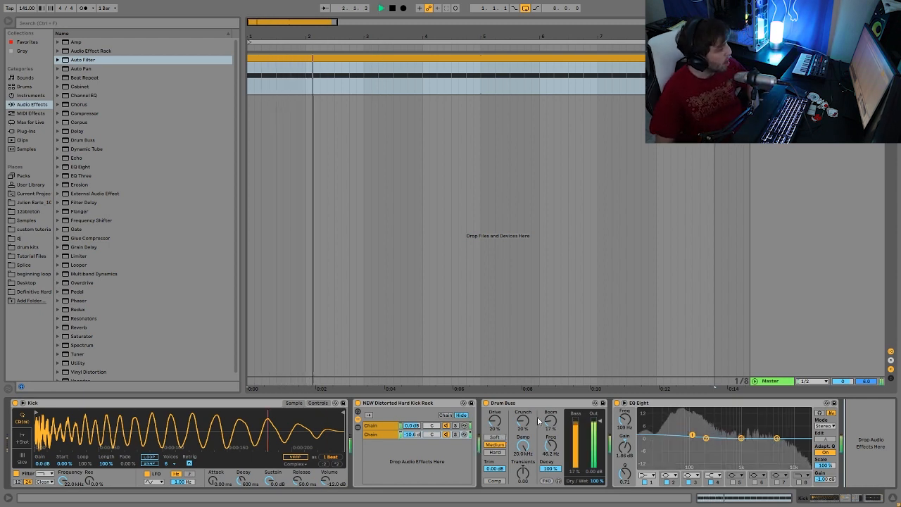
# - Replay the kick through the rack, Drum Buss and EQ Eight, stop playback and select the kick rack
pyautogui.press('space')
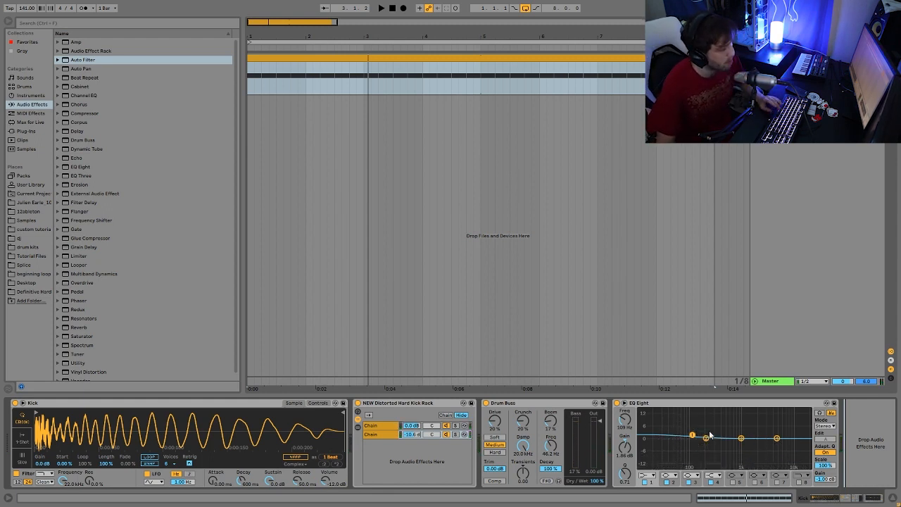
pyautogui.press('space')
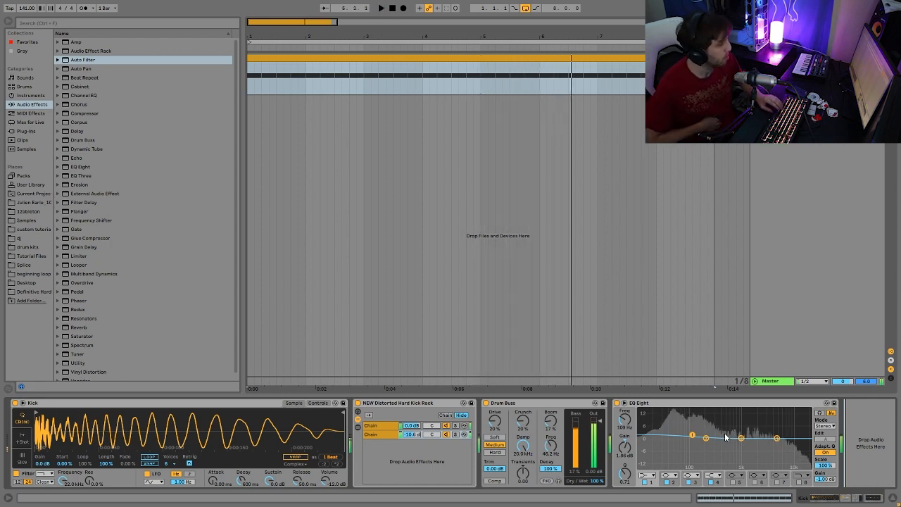
pyautogui.press('space')
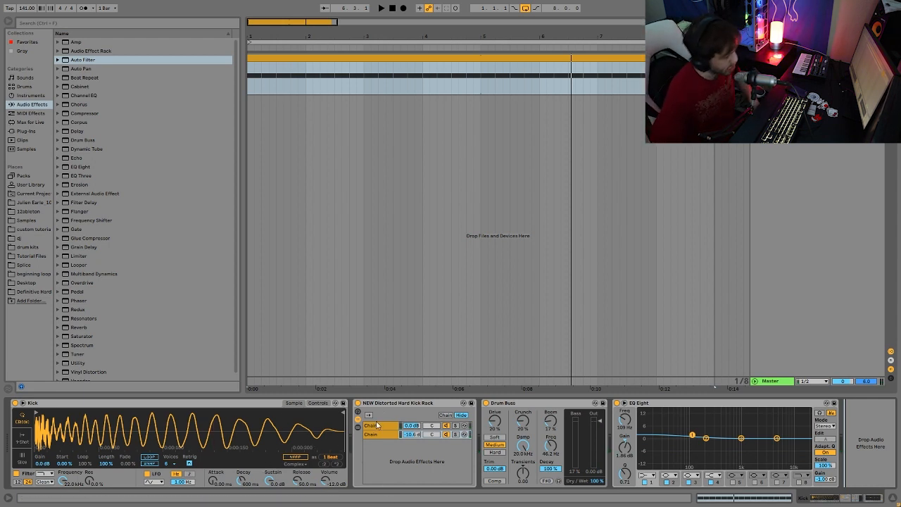
pyautogui.click(402, 403)
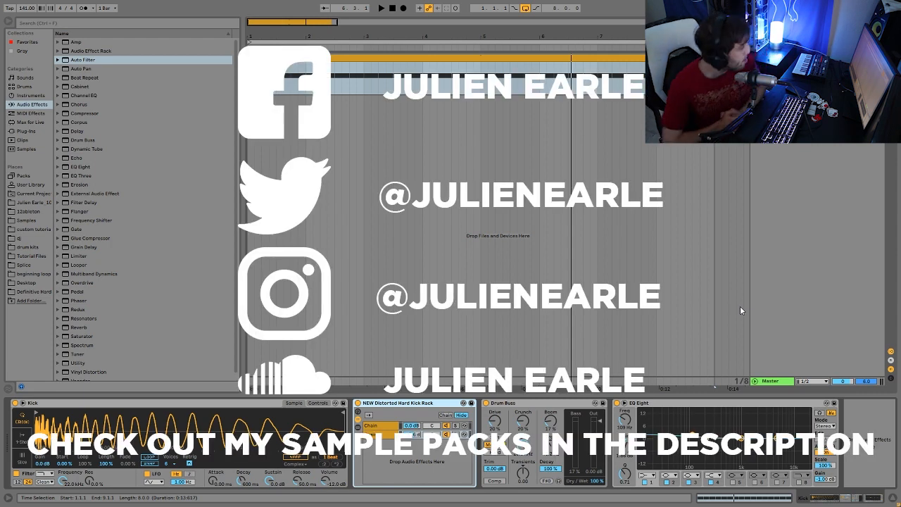
# - Browse the Definitive Hard sample folder, expand the Kick 15 - 144 Bpm folder and preview Kick 15.wav
pyautogui.click(35, 292)
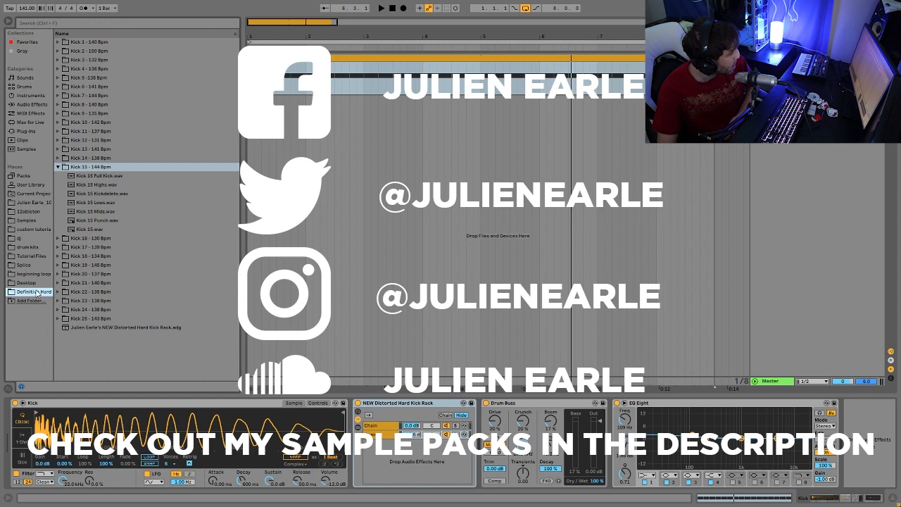
pyautogui.click(57, 167)
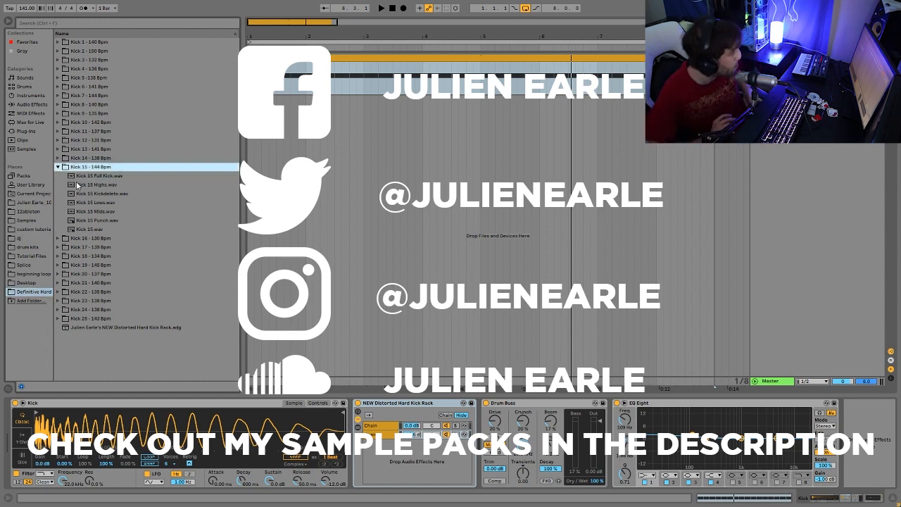
pyautogui.press('Left')
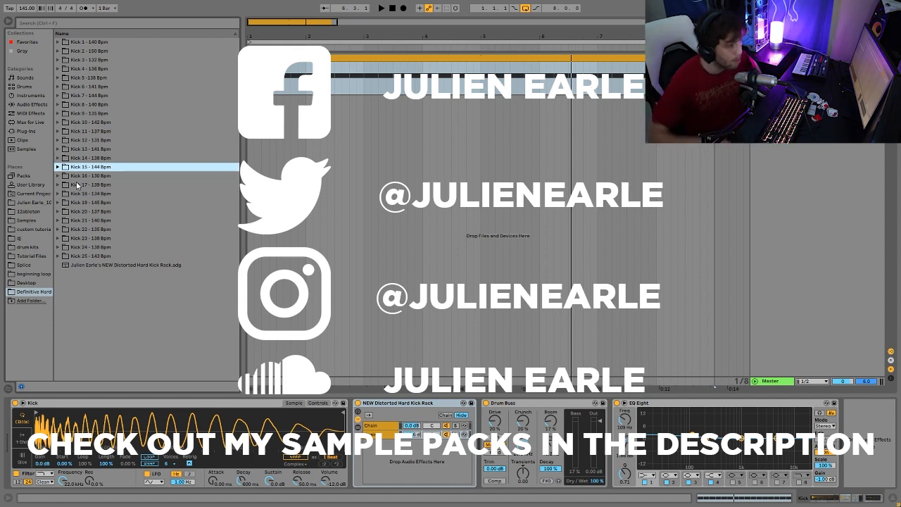
pyautogui.click(57, 167)
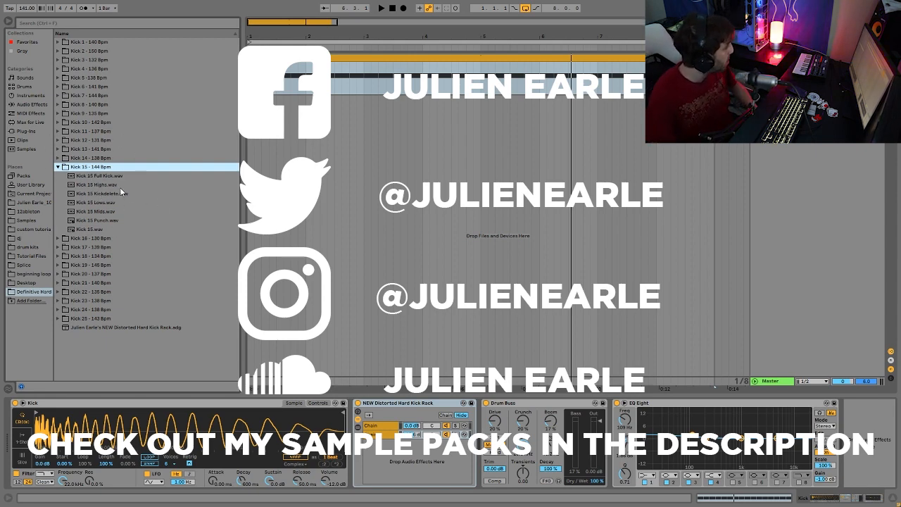
pyautogui.click(86, 229)
# - Look inside the Kick 16 - 130 Bpm and Kick 5 - 138 Bpm folders and preview Kick 5.wav
pyautogui.click(83, 238)
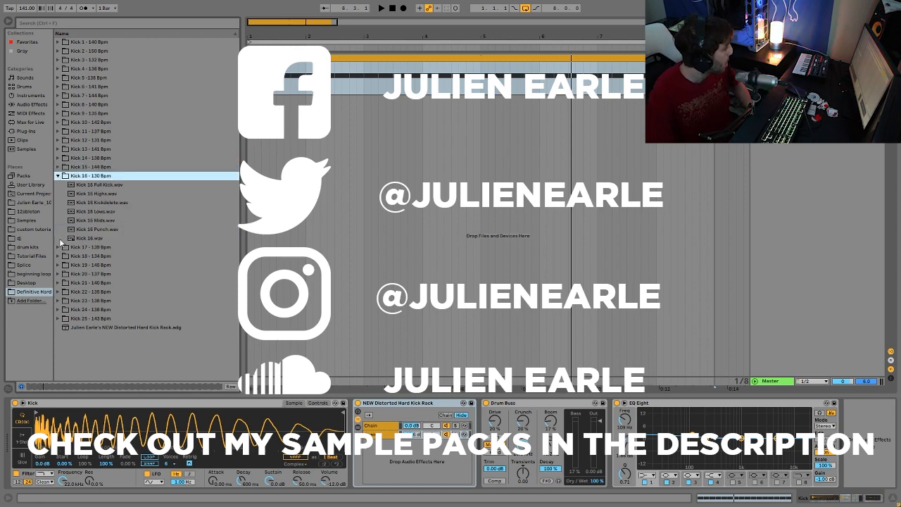
pyautogui.click(59, 78)
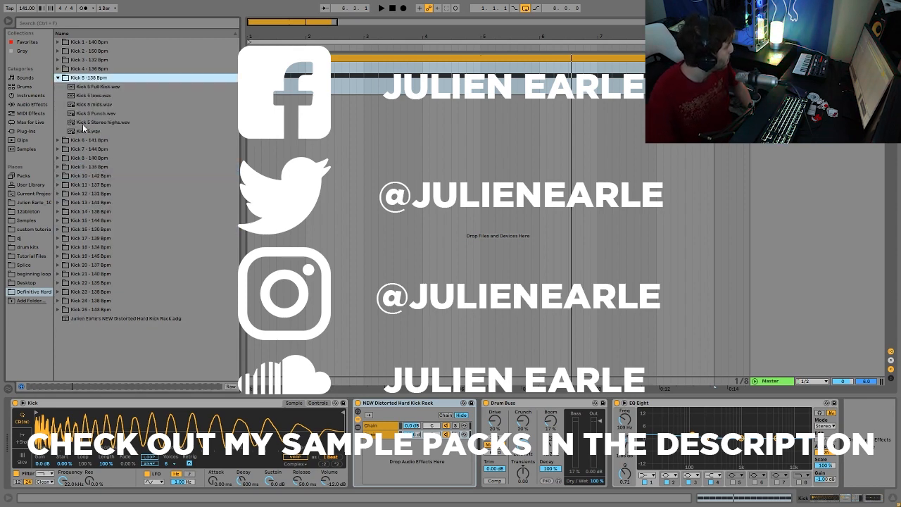
pyautogui.click(86, 131)
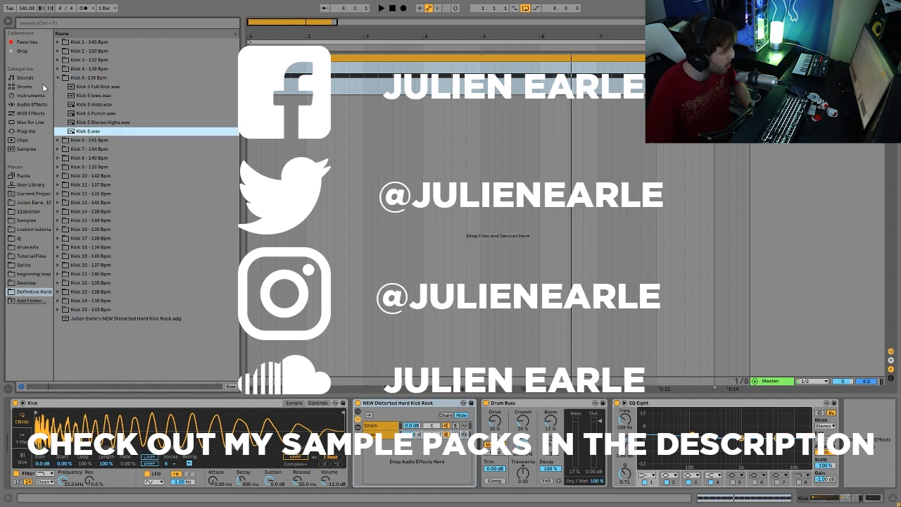